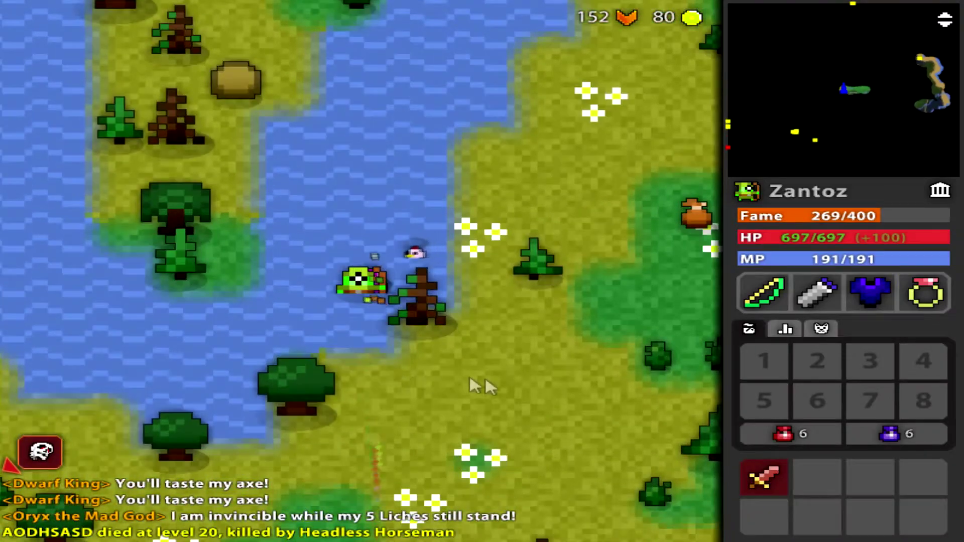
pyautogui.press('s')
pyautogui.press('a')
pyautogui.press('w')
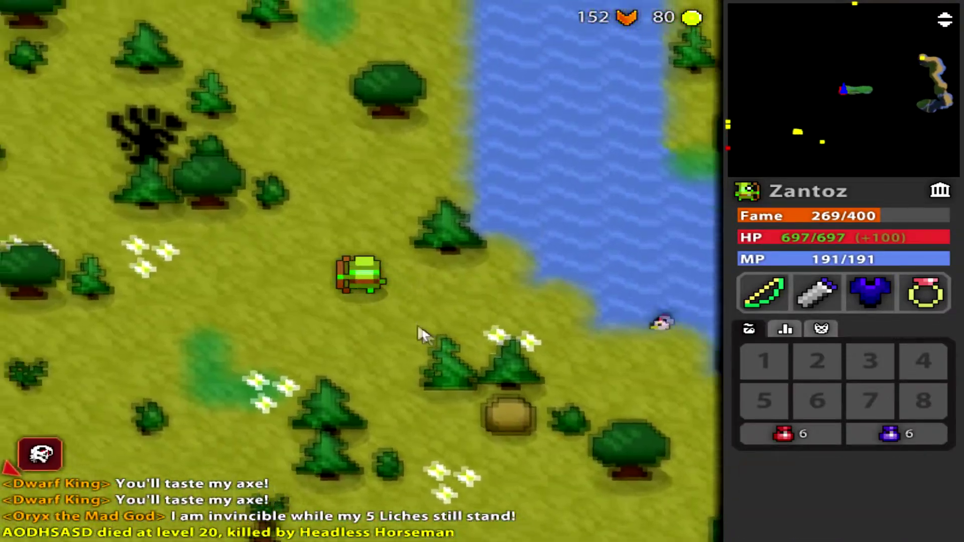
pyautogui.press('s')
pyautogui.moveTo(547, 427)
pyautogui.mouseDown()
pyautogui.moveTo(446, 427)
pyautogui.moveTo(502, 382)
pyautogui.moveTo(437, 346)
pyautogui.moveTo(460, 390)
pyautogui.moveTo(423, 404)
pyautogui.moveTo(504, 380)
pyautogui.moveTo(527, 316)
pyautogui.moveTo(487, 359)
pyautogui.moveTo(373, 435)
pyautogui.moveTo(283, 474)
pyautogui.moveTo(404, 499)
pyautogui.moveTo(281, 483)
pyautogui.moveTo(305, 438)
pyautogui.moveTo(183, 391)
pyautogui.moveTo(205, 343)
pyautogui.moveTo(194, 352)
pyautogui.moveTo(207, 359)
pyautogui.moveTo(286, 360)
pyautogui.moveTo(347, 335)
pyautogui.moveTo(407, 380)
pyautogui.moveTo(468, 368)
pyautogui.moveTo(490, 375)
pyautogui.moveTo(495, 493)
pyautogui.moveTo(521, 463)
pyautogui.moveTo(562, 327)
pyautogui.moveTo(423, 384)
pyautogui.moveTo(427, 400)
pyautogui.moveTo(406, 437)
pyautogui.moveTo(542, 487)
pyautogui.moveTo(404, 489)
pyautogui.moveTo(399, 505)
pyautogui.moveTo(514, 492)
pyautogui.moveTo(371, 454)
pyautogui.moveTo(523, 519)
pyautogui.moveTo(349, 531)
pyautogui.moveTo(257, 525)
pyautogui.moveTo(330, 449)
pyautogui.moveTo(494, 447)
pyautogui.moveTo(386, 476)
pyautogui.moveTo(478, 449)
pyautogui.moveTo(466, 456)
pyautogui.moveTo(520, 463)
pyautogui.moveTo(281, 399)
pyautogui.moveTo(311, 463)
pyautogui.moveTo(331, 481)
pyautogui.moveTo(323, 474)
pyautogui.moveTo(364, 483)
pyautogui.moveTo(262, 421)
pyautogui.moveTo(290, 406)
pyautogui.moveTo(273, 431)
pyautogui.moveTo(240, 355)
pyautogui.moveTo(295, 359)
pyautogui.moveTo(336, 267)
pyautogui.moveTo(309, 191)
pyautogui.moveTo(301, 227)
pyautogui.moveTo(317, 254)
pyautogui.moveTo(303, 305)
pyautogui.moveTo(314, 362)
pyautogui.moveTo(348, 254)
pyautogui.moveTo(328, 220)
pyautogui.moveTo(379, 198)
pyautogui.moveTo(363, 148)
pyautogui.moveTo(260, 153)
pyautogui.moveTo(279, 151)
pyautogui.moveTo(315, 216)
pyautogui.moveTo(390, 202)
pyautogui.moveTo(511, 199)
pyautogui.moveTo(380, 166)
pyautogui.moveTo(332, 265)
pyautogui.moveTo(528, 435)
pyautogui.moveTo(561, 321)
pyautogui.moveTo(375, 222)
pyautogui.moveTo(352, 134)
pyautogui.moveTo(365, 177)
pyautogui.moveTo(237, 257)
pyautogui.moveTo(326, 222)
pyautogui.mouseUp()
pyautogui.press('d')
pyautogui.press('s')
pyautogui.press('d')
pyautogui.press('w')
pyautogui.press('s')
pyautogui.press('w')
pyautogui.press('a')
pyautogui.press('s')
pyautogui.press('a')
pyautogui.press('s')
pyautogui.press('w')
pyautogui.press('a')
pyautogui.press('d')
pyautogui.press('a')
pyautogui.press('d')
pyautogui.press('s')
pyautogui.press('a')
pyautogui.press('d')
pyautogui.press('w')
pyautogui.press('a')
pyautogui.press('s')
pyautogui.press('w')
pyautogui.press('a')
pyautogui.press('s')
pyautogui.press('d')
pyautogui.press('w')
pyautogui.press('a')
pyautogui.press('s')
pyautogui.press('a')
pyautogui.press('s')
pyautogui.press('a')
pyautogui.press('w')
pyautogui.press('a')
pyautogui.press('d')
pyautogui.press('w')
pyautogui.press('a')
pyautogui.press('s')
pyautogui.press('d')
pyautogui.press('s')
pyautogui.press('w')
pyautogui.press('a')
pyautogui.press('d')
pyautogui.press('w')
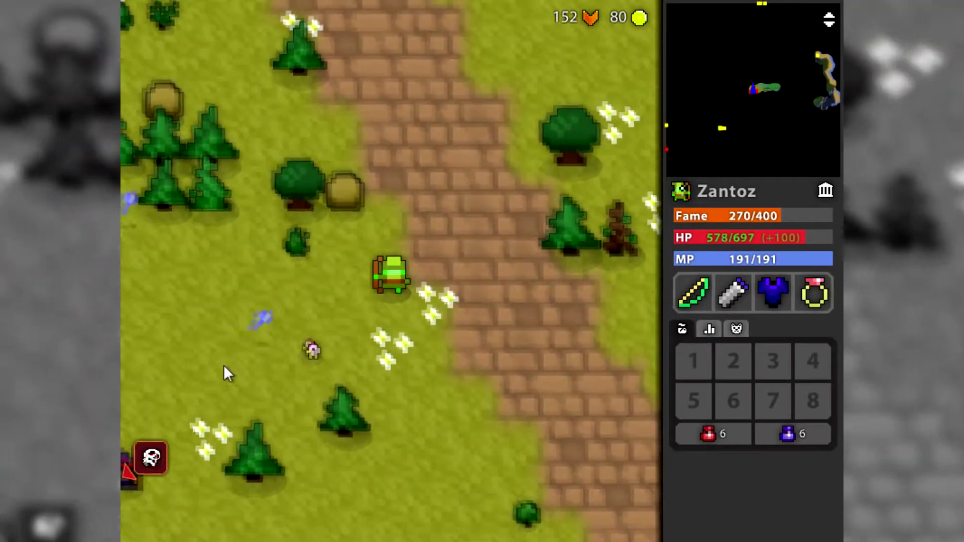
pyautogui.press('a')
pyautogui.moveTo(223, 365)
pyautogui.mouseDown()
pyautogui.moveTo(265, 489)
pyautogui.moveTo(325, 490)
pyautogui.moveTo(436, 451)
pyautogui.moveTo(455, 400)
pyautogui.moveTo(383, 309)
pyautogui.moveTo(292, 347)
pyautogui.moveTo(330, 427)
pyautogui.moveTo(401, 471)
pyautogui.moveTo(438, 467)
pyautogui.moveTo(365, 491)
pyautogui.moveTo(387, 480)
pyautogui.moveTo(471, 322)
pyautogui.moveTo(340, 442)
pyautogui.moveTo(356, 356)
pyautogui.moveTo(309, 416)
pyautogui.moveTo(443, 292)
pyautogui.moveTo(283, 382)
pyautogui.moveTo(526, 222)
pyautogui.moveTo(495, 340)
pyautogui.moveTo(445, 414)
pyautogui.mouseUp()
pyautogui.press('s')
pyautogui.press('w')
pyautogui.press('a')
pyautogui.press('w')
pyautogui.press('d')
pyautogui.press('s')
pyautogui.press('s')
pyautogui.press('d')
pyautogui.press('w')
pyautogui.press('w')
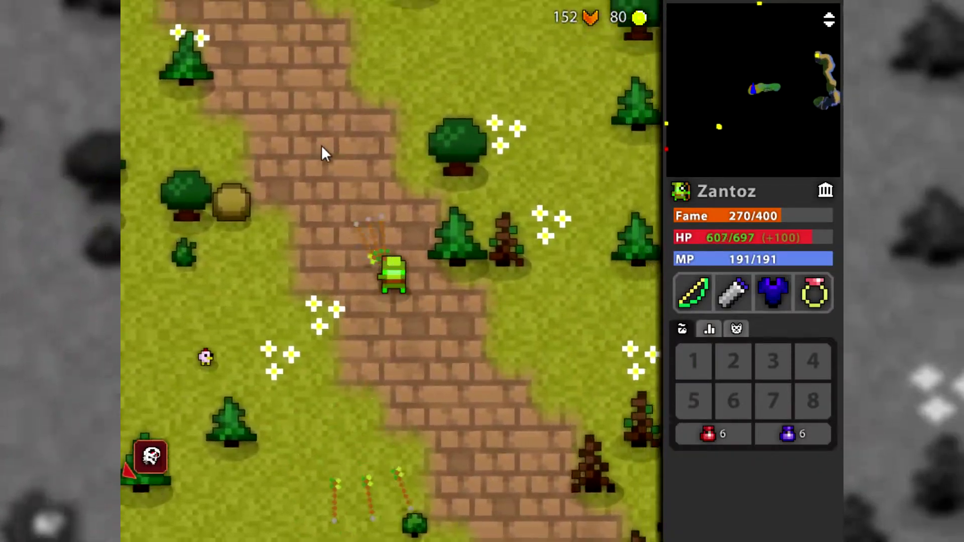
pyautogui.click(275, 170)
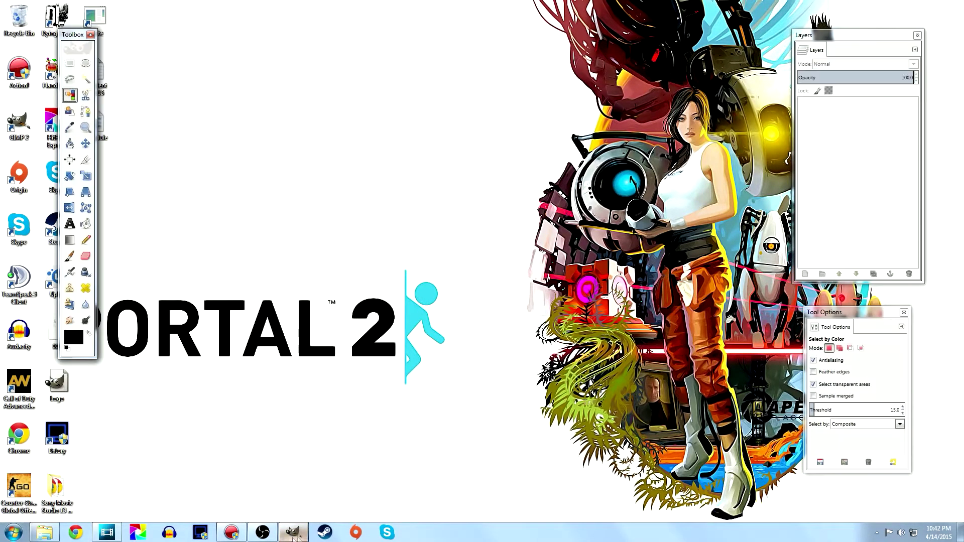
# Step: Rearrange the Toolbox and the empty main window on the desktop
pyautogui.moveTo(73, 41); pyautogui.dragTo(39, 28)
pyautogui.moveTo(332, 40); pyautogui.dragTo(451, 28)
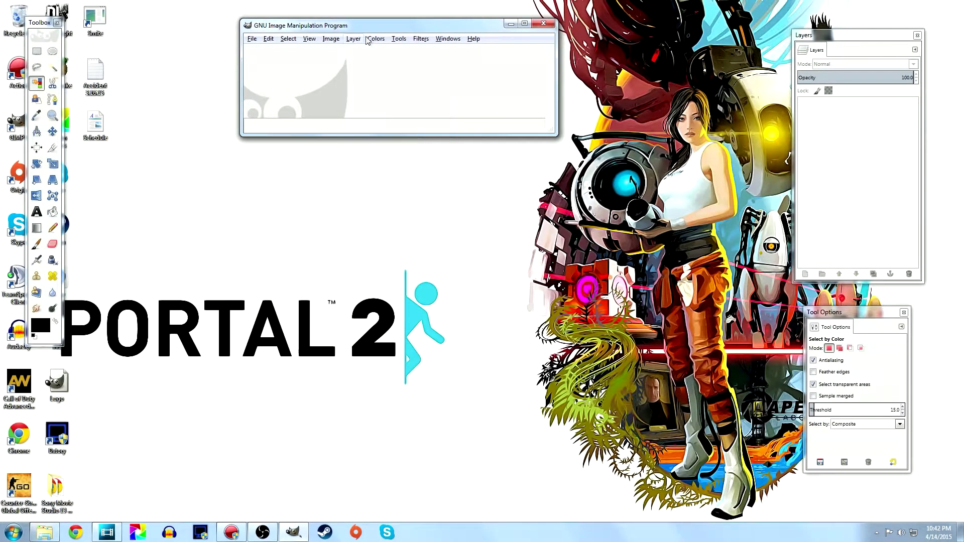
pyautogui.click(418, 39)
pyautogui.click(450, 40)
pyautogui.click(379, 38)
pyautogui.click(379, 35)
# Step: Create a new blank image of 1280 × 720 pixels
pyautogui.click(251, 39)
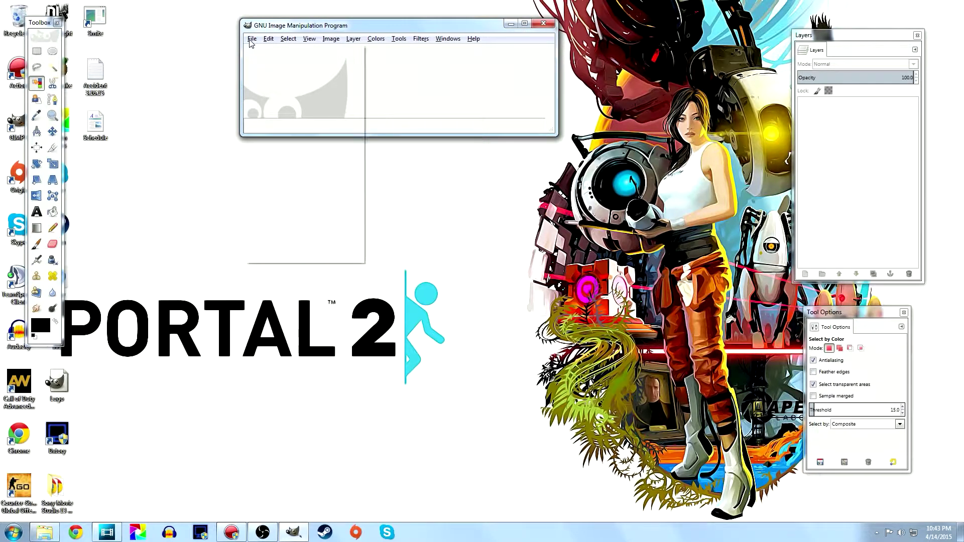
pyautogui.click(269, 56)
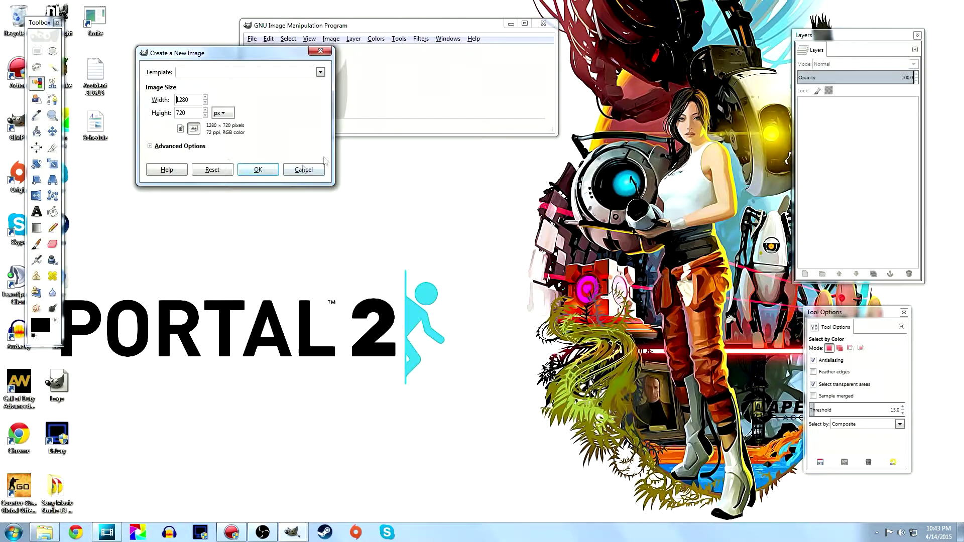
pyautogui.click(259, 171)
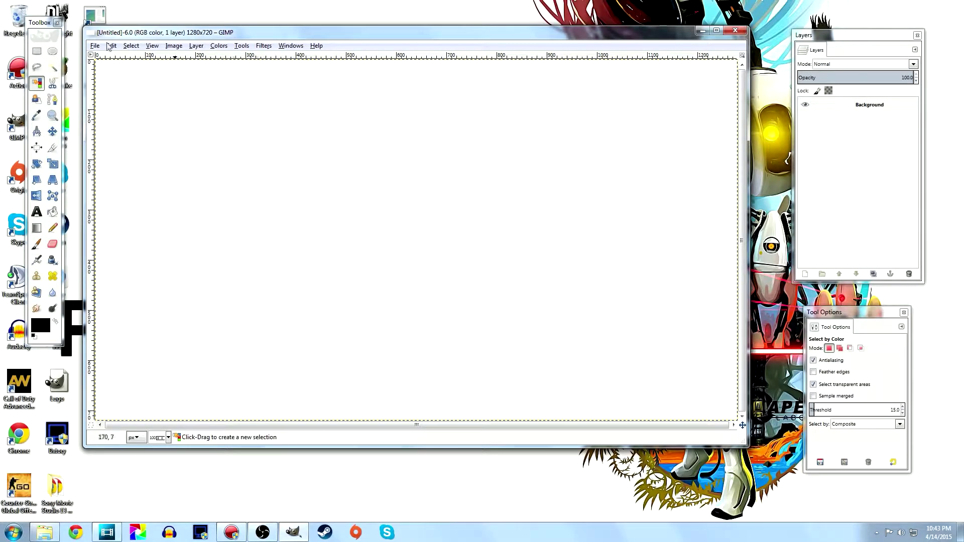
# Step: Add OtterLogo.png from the logo folder to the image as a new layer
pyautogui.click(92, 47)
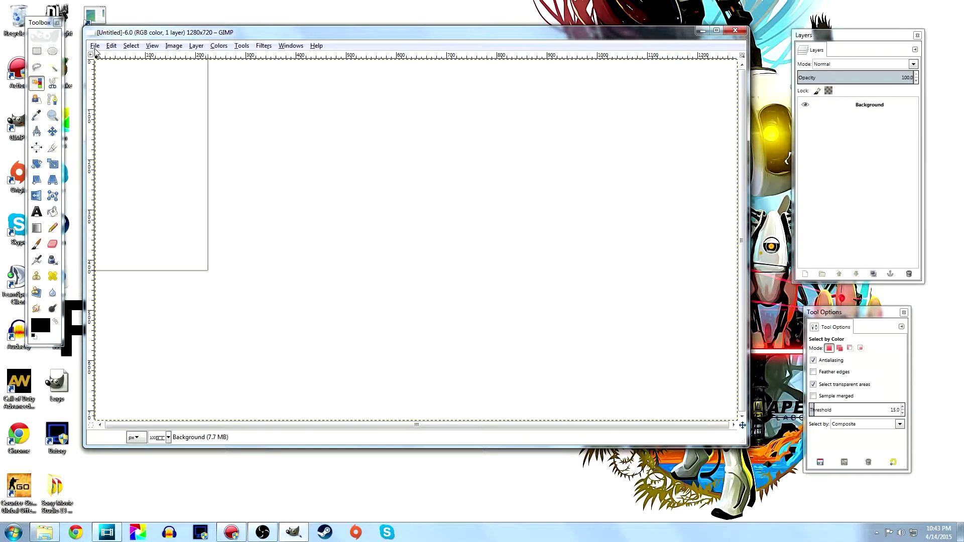
pyautogui.click(120, 90)
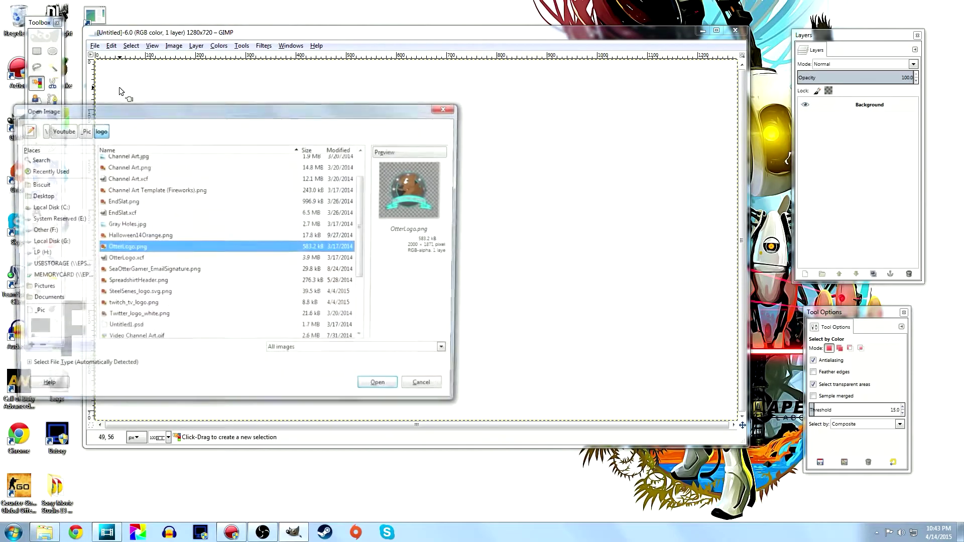
pyautogui.click(382, 388)
# Step: Add Gray Holes.jpg from the logo folder to the image as a new layer
pyautogui.click(95, 48)
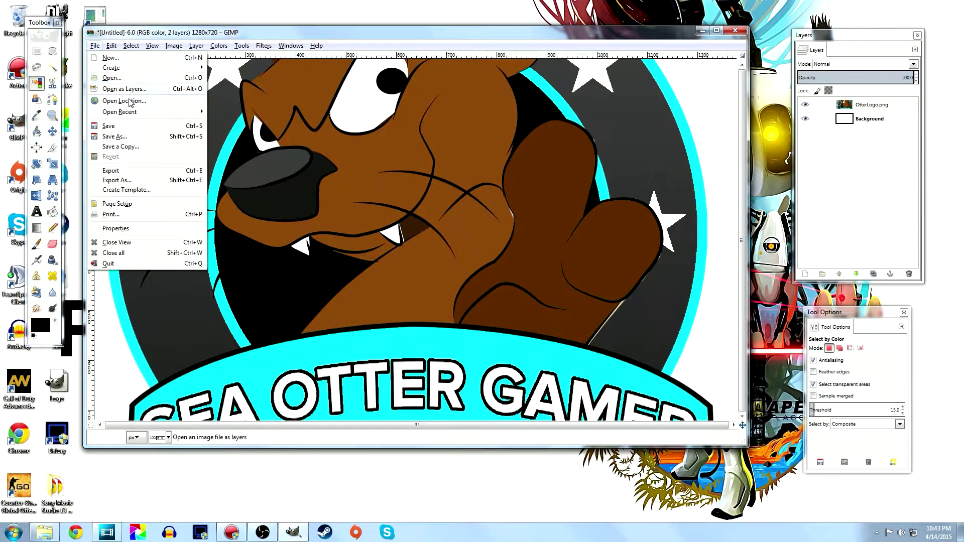
pyautogui.click(131, 101)
pyautogui.press('Escape')
pyautogui.click(95, 46)
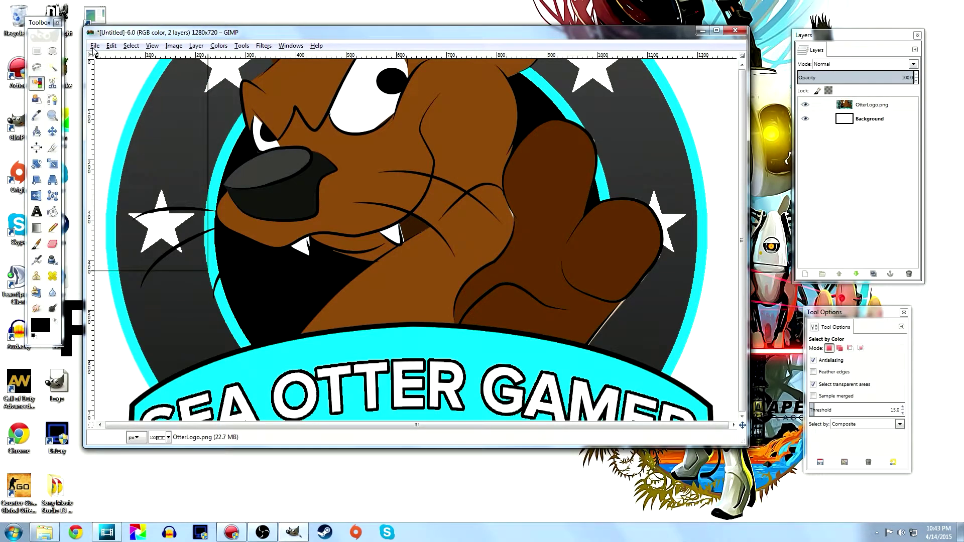
pyautogui.click(121, 91)
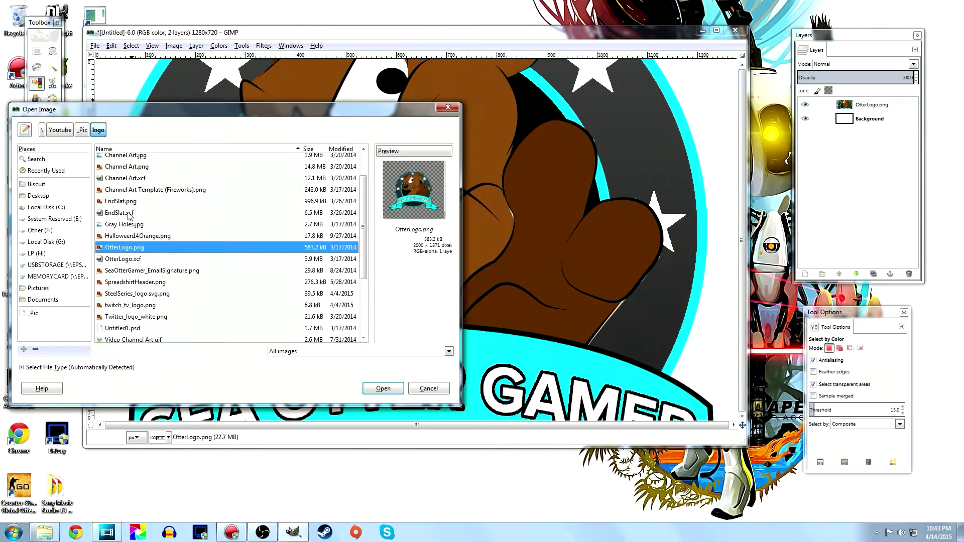
pyautogui.click(131, 224)
pyautogui.click(390, 387)
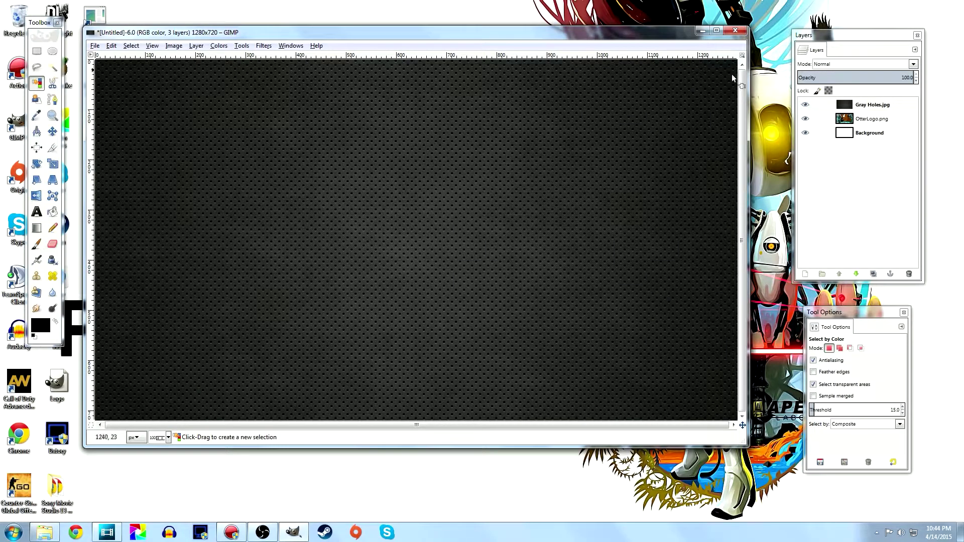
# Step: Hide the Gray Holes.jpg, OtterLogo.png and Background layers and show them all again
pyautogui.click(844, 42)
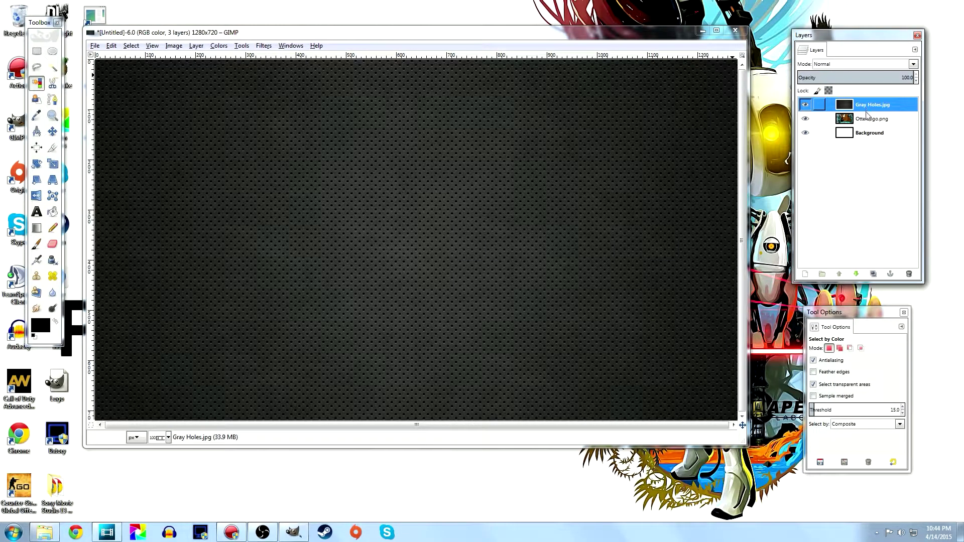
pyautogui.click(816, 118)
pyautogui.click(805, 104)
pyautogui.click(805, 119)
pyautogui.click(805, 133)
pyautogui.click(805, 118)
pyautogui.click(805, 104)
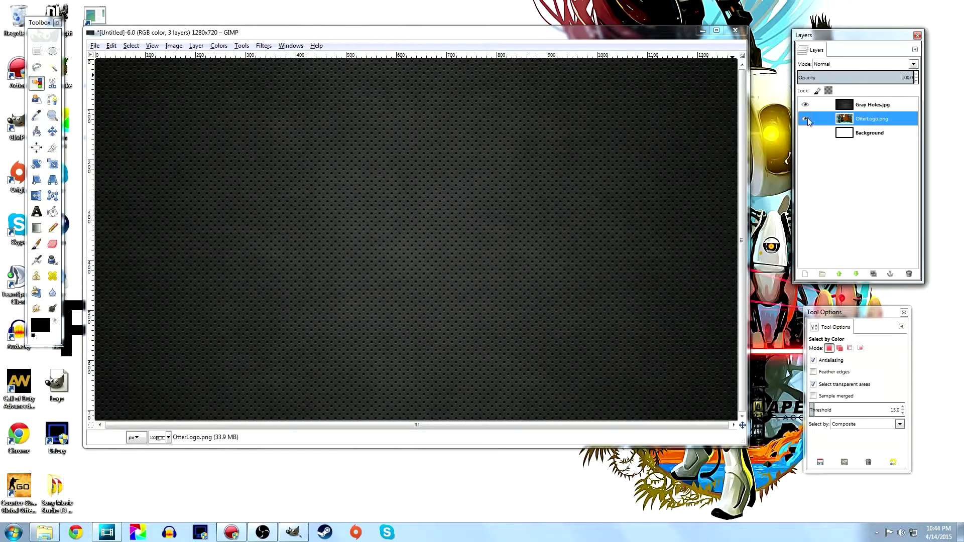
pyautogui.click(804, 133)
# Step: Check the frame width and height of the Realm of the Mad God recording in the DxTory folder
pyautogui.click(805, 274)
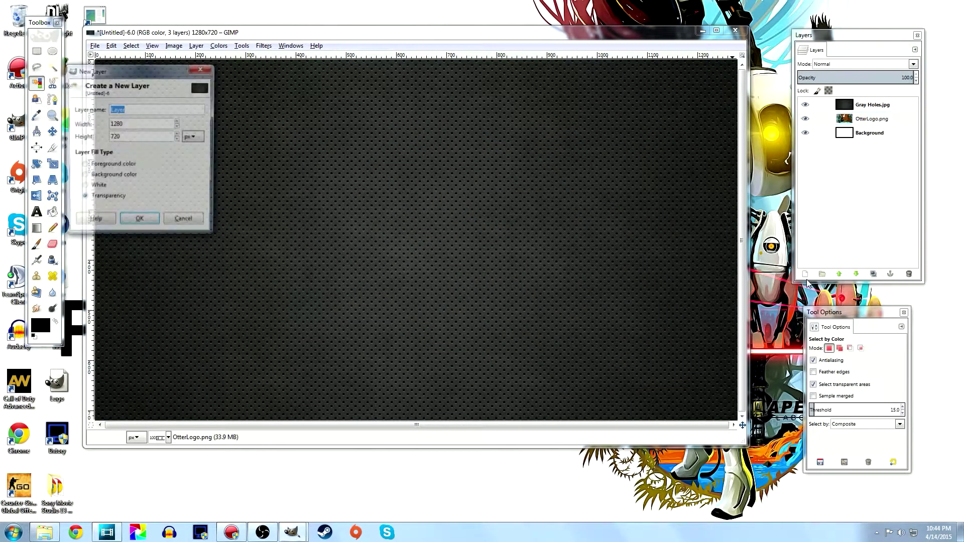
pyautogui.click(204, 69)
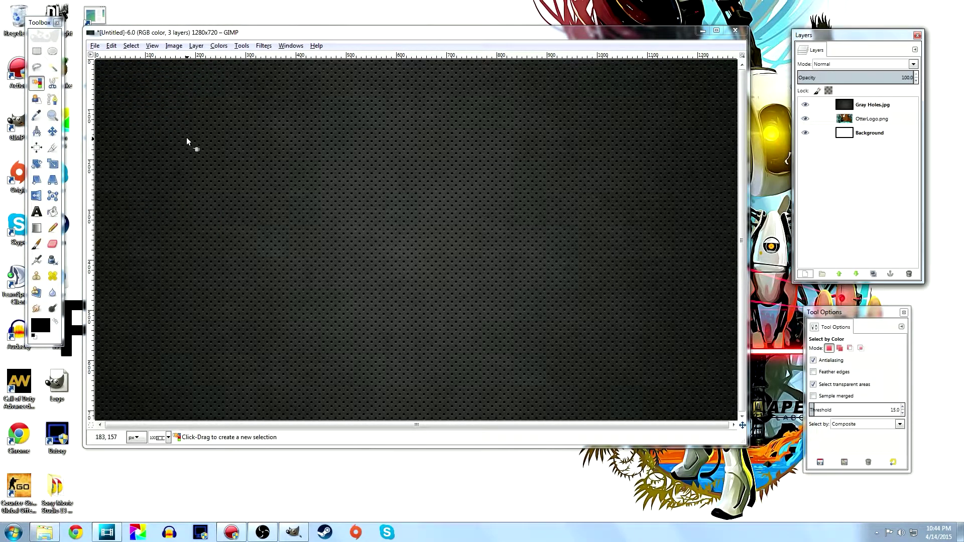
pyautogui.click(44, 532)
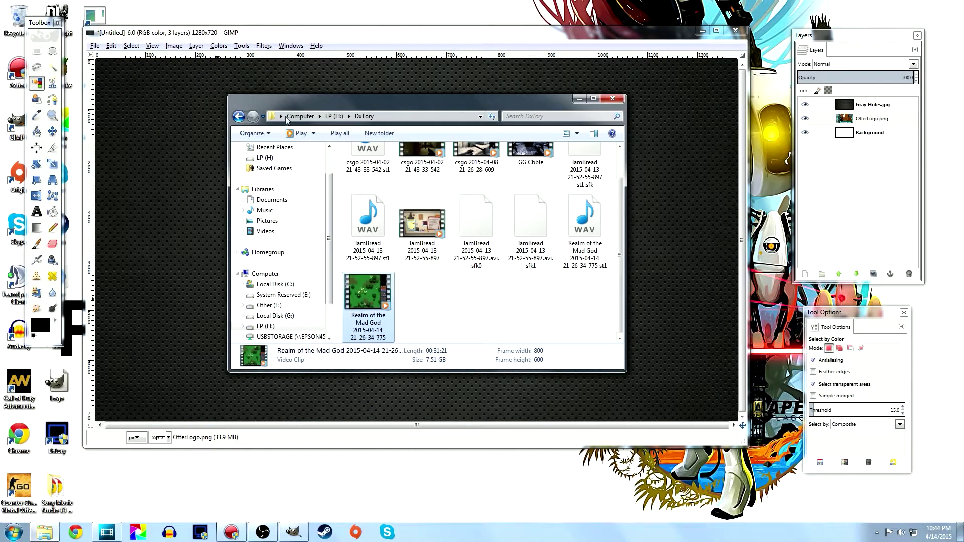
pyautogui.moveTo(285, 124); pyautogui.dragTo(284, 81)
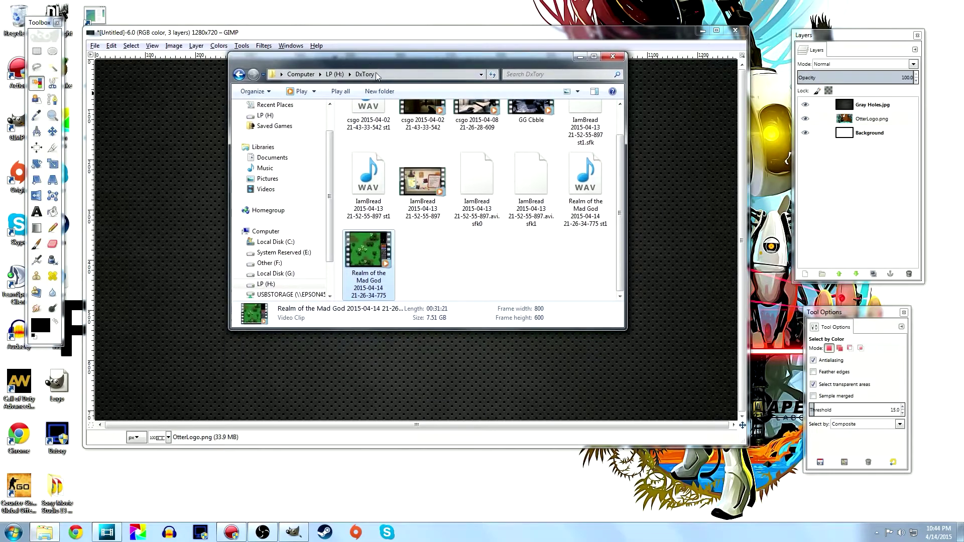
pyautogui.doubleClick(369, 255)
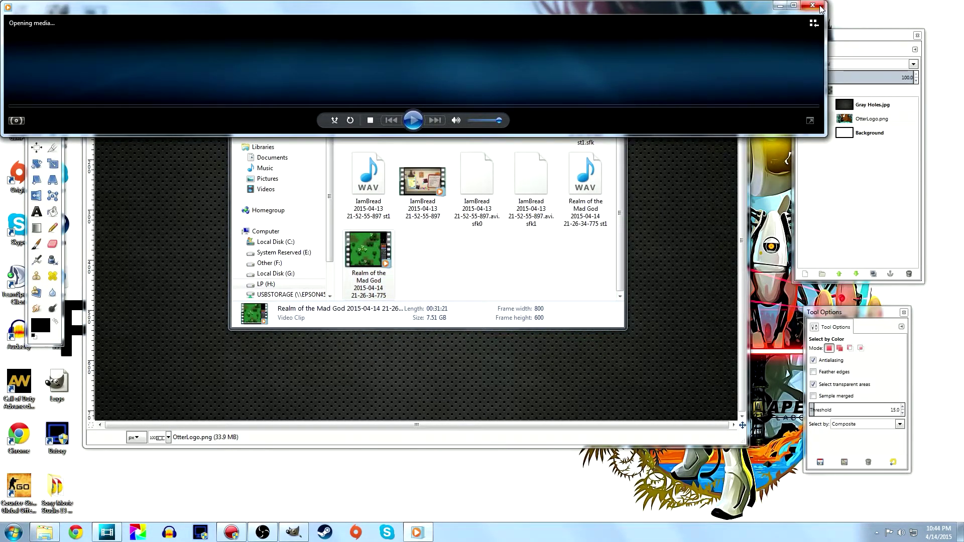
pyautogui.click(818, 6)
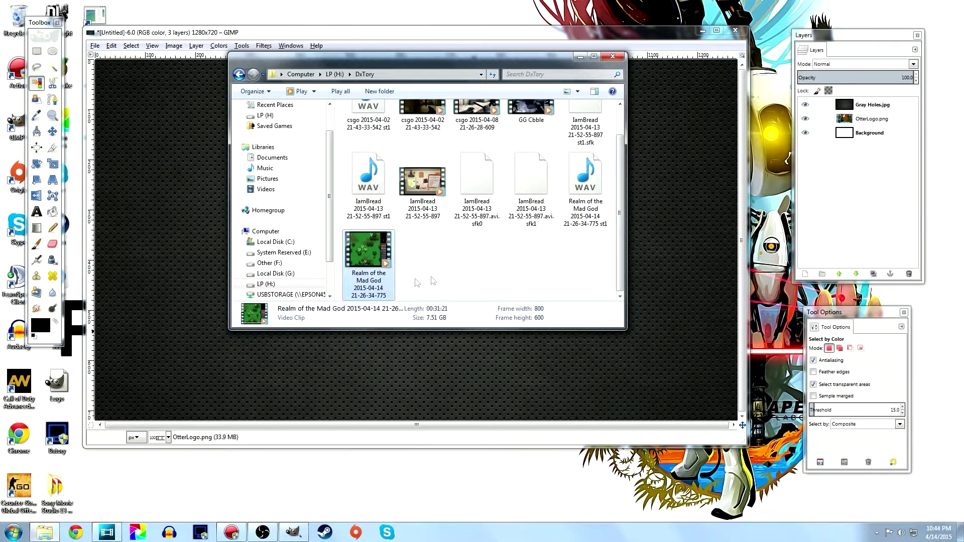
pyautogui.click(580, 56)
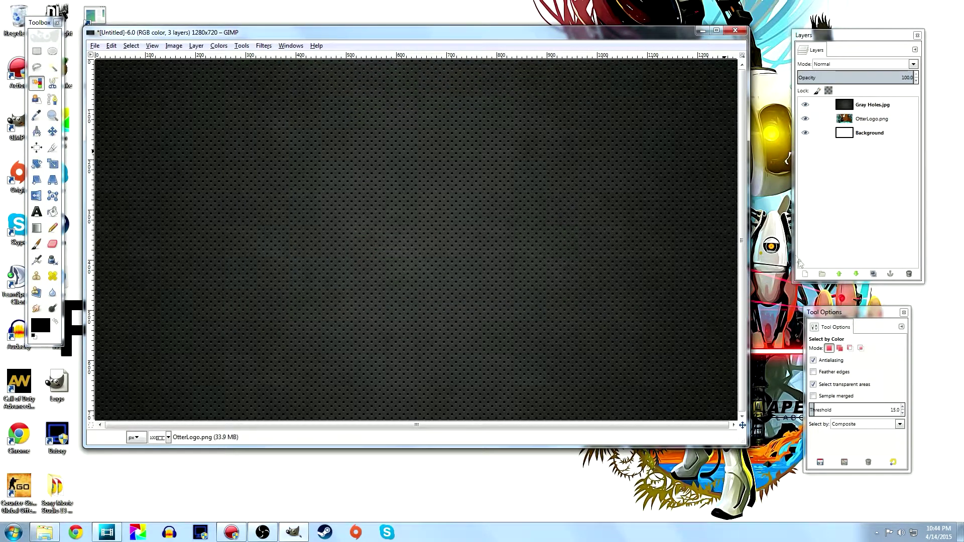
# Step: Create an 800 × 600 px layer named Video filled with the foreground color and raise it above Gray Holes.jpg
pyautogui.hotkey('ctrl', 'shift', 'n')
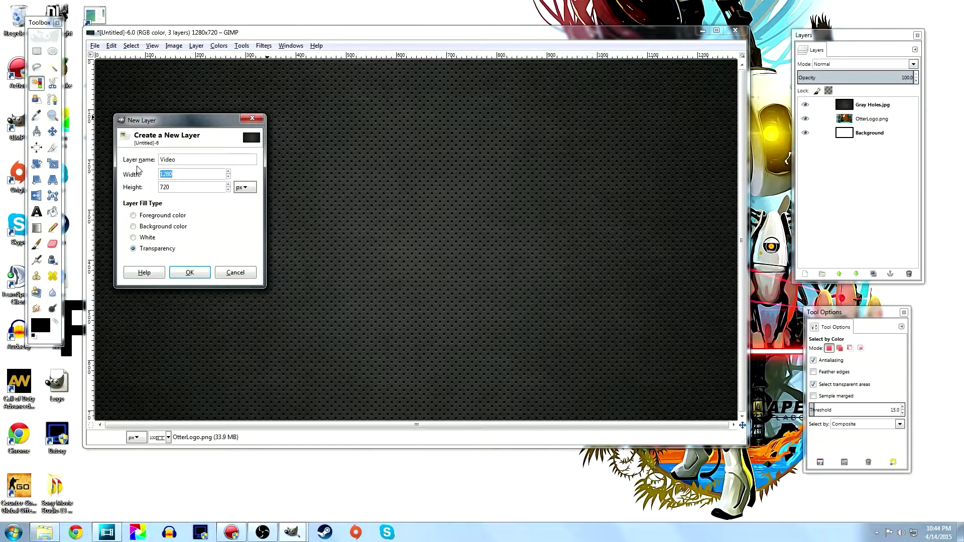
pyautogui.doubleClick(183, 189)
pyautogui.write('600')
pyautogui.click(133, 215)
pyautogui.click(190, 272)
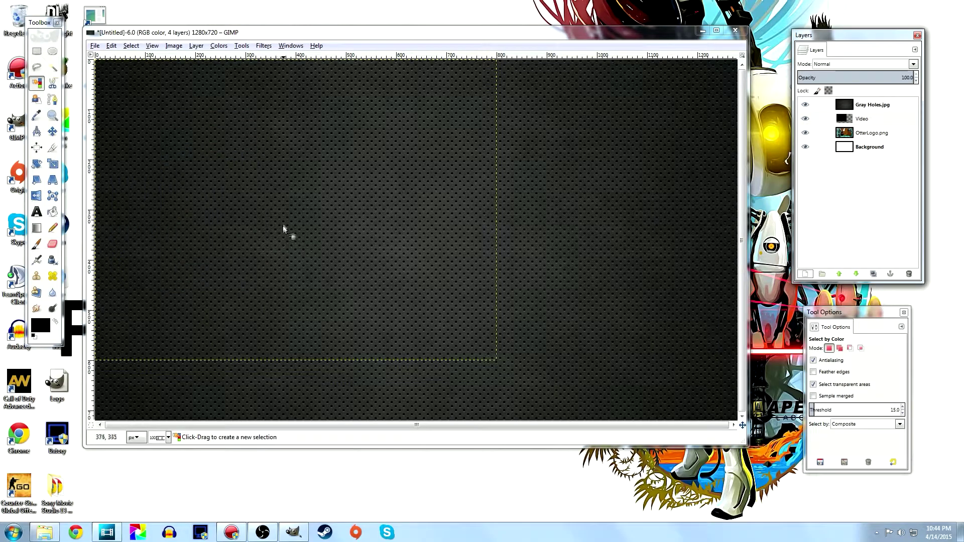
pyautogui.moveTo(865, 114); pyautogui.dragTo(864, 103)
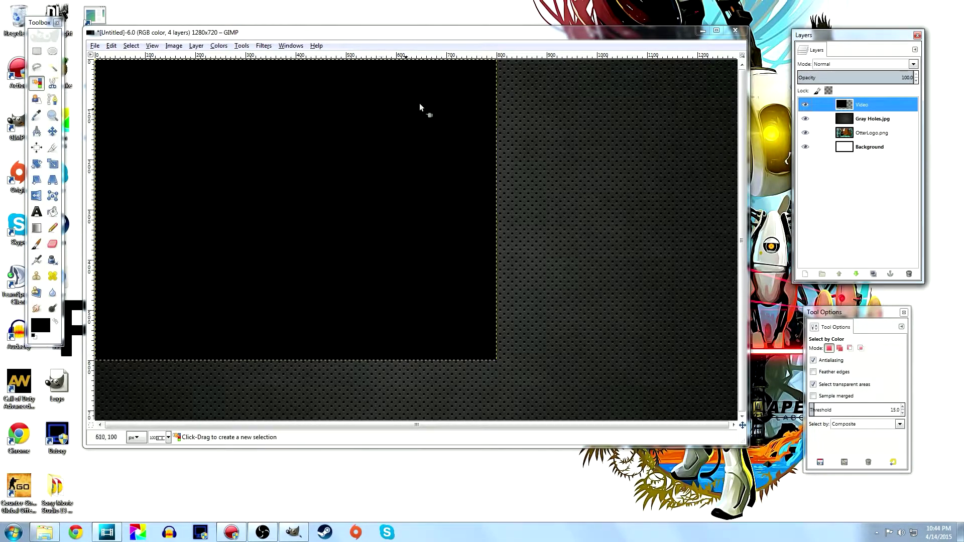
# Step: Center the Video layer horizontally and vertically relative to the image with the Alignment Tool
pyautogui.click(38, 148)
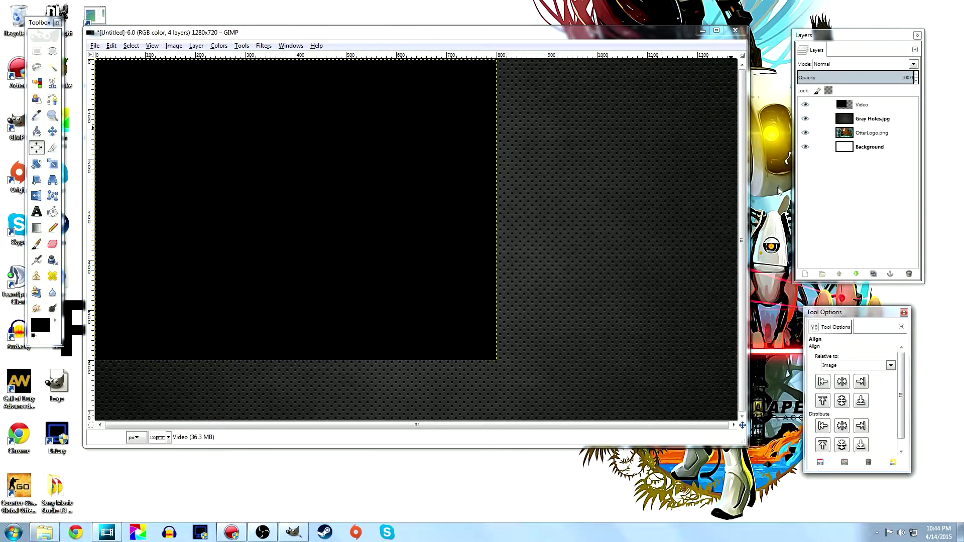
pyautogui.click(864, 106)
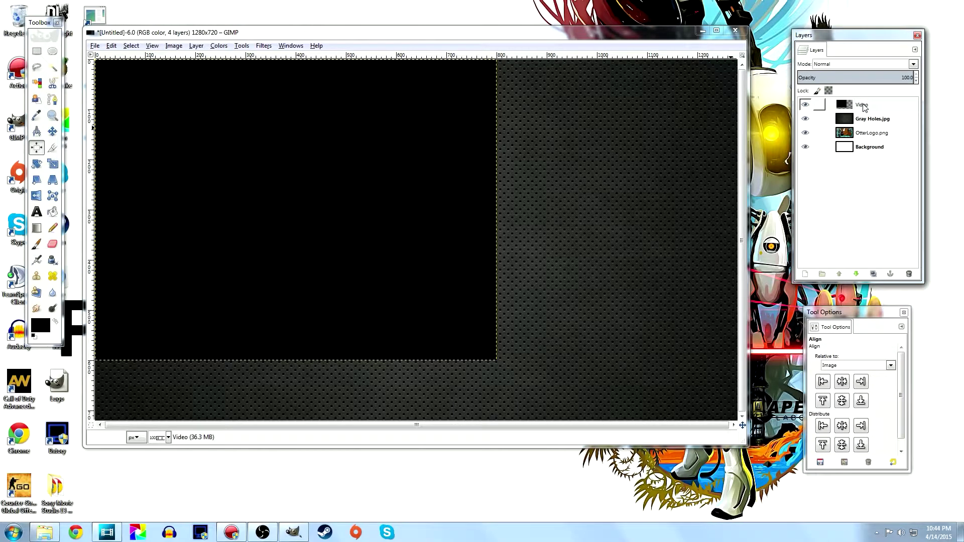
pyautogui.click(391, 211)
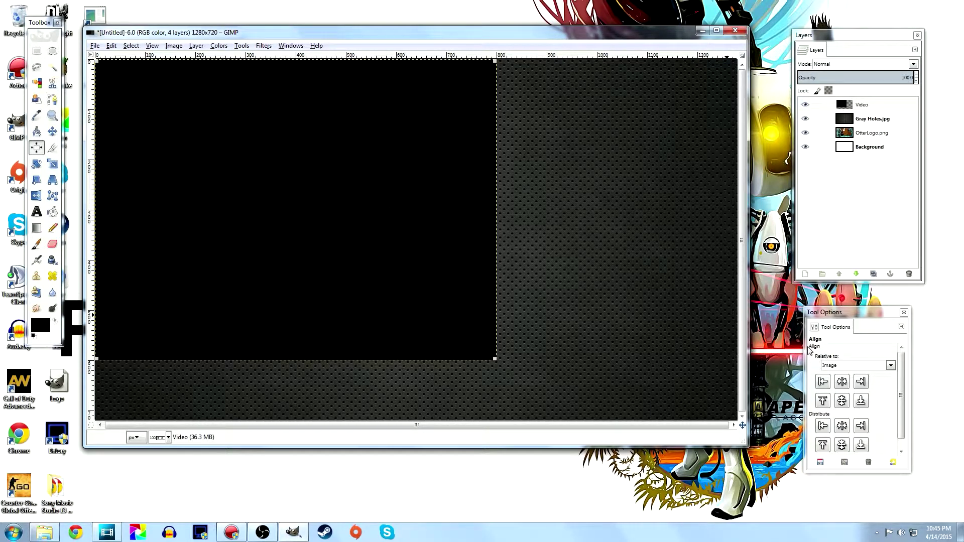
pyautogui.click(842, 382)
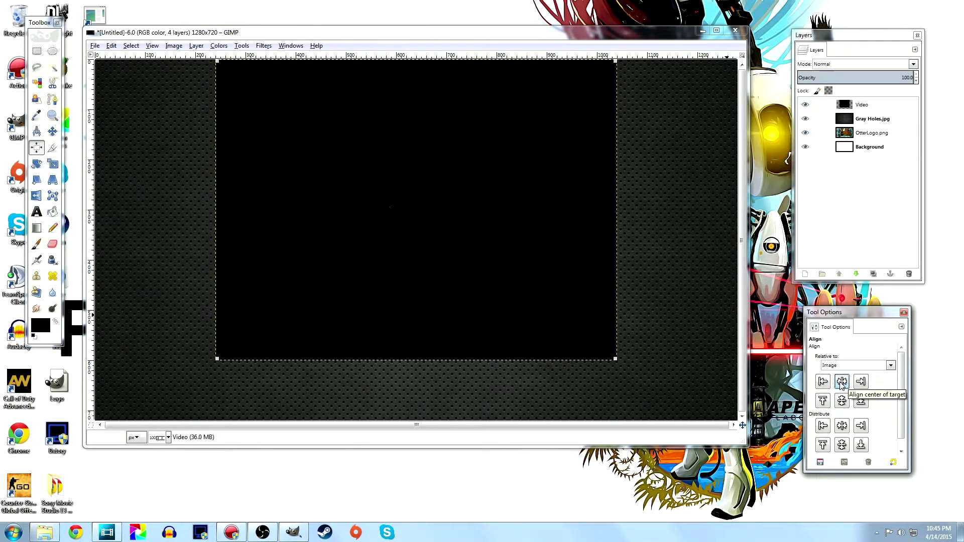
pyautogui.click(842, 400)
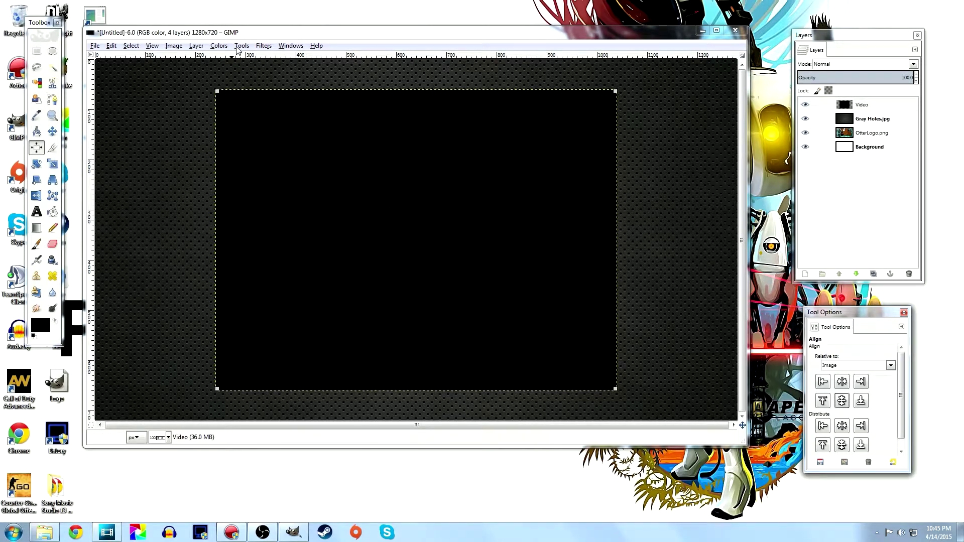
# Step: Scale the Video layer to 960 × 720 pixels with cubic interpolation
pyautogui.click(858, 104)
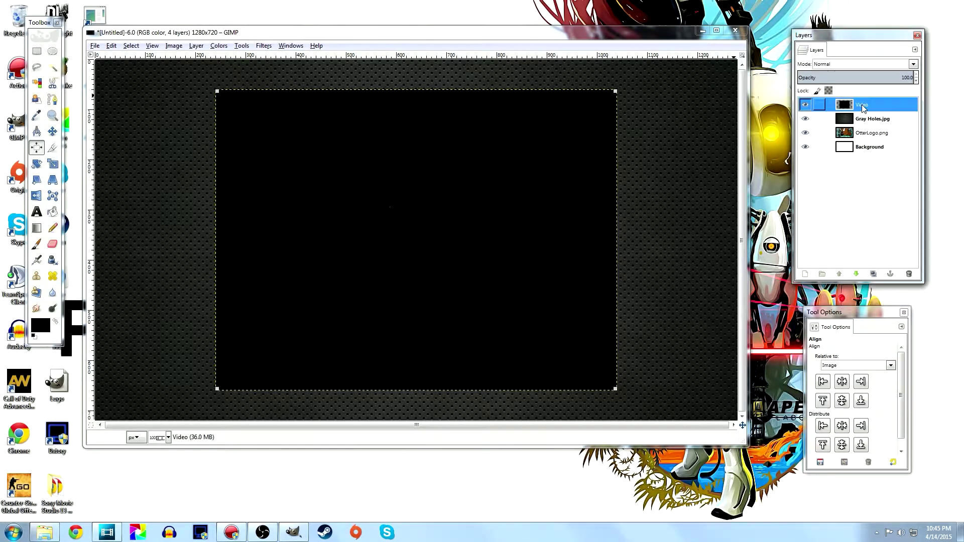
pyautogui.click(196, 46)
pyautogui.click(222, 206)
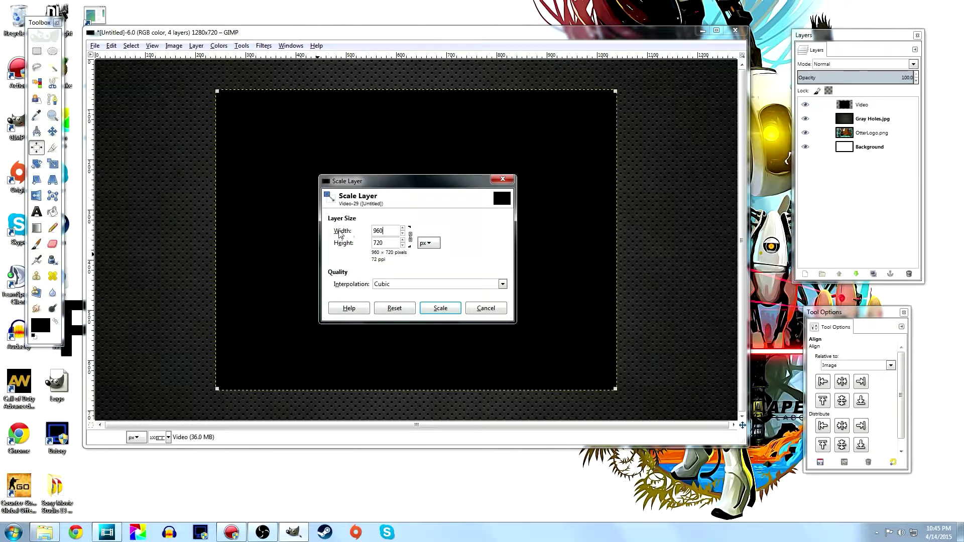
pyautogui.click(430, 309)
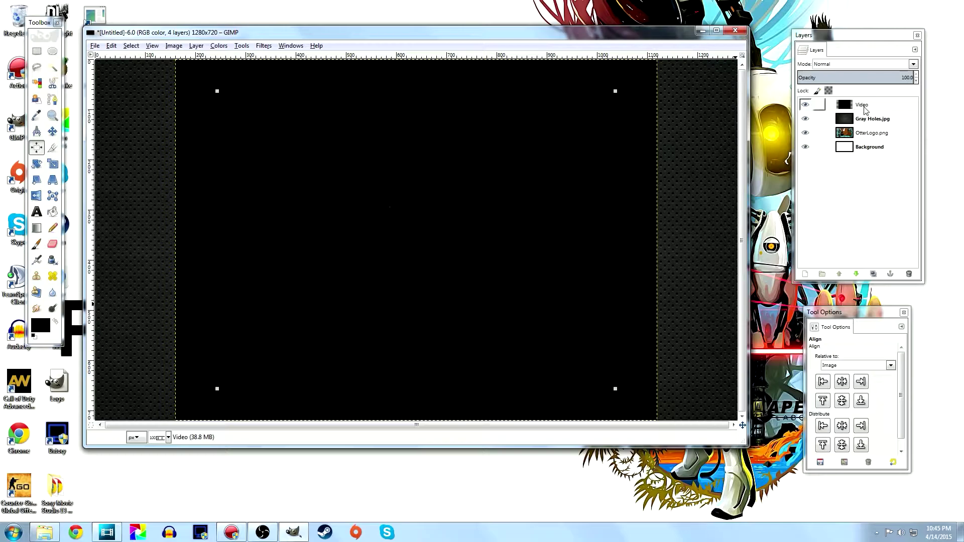
# Step: Move the OtterLogo.png layer above the Video layer in the layer stack
pyautogui.click(869, 134)
pyautogui.moveTo(885, 135); pyautogui.dragTo(873, 103)
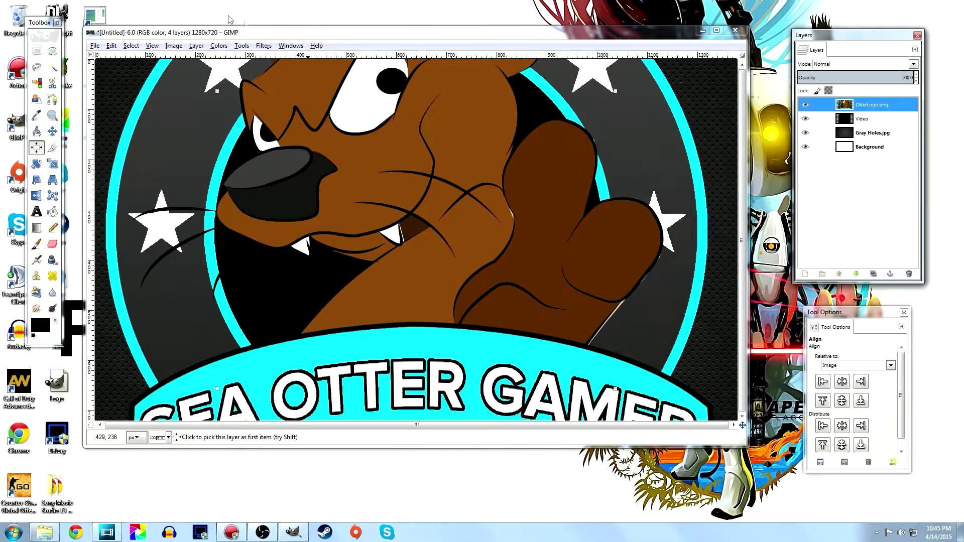
# Step: Scale the OtterLogo.png layer down to about 180 px wide and place it in the lower-left corner of the image
pyautogui.click(196, 46)
pyautogui.click(221, 204)
pyautogui.click(394, 232)
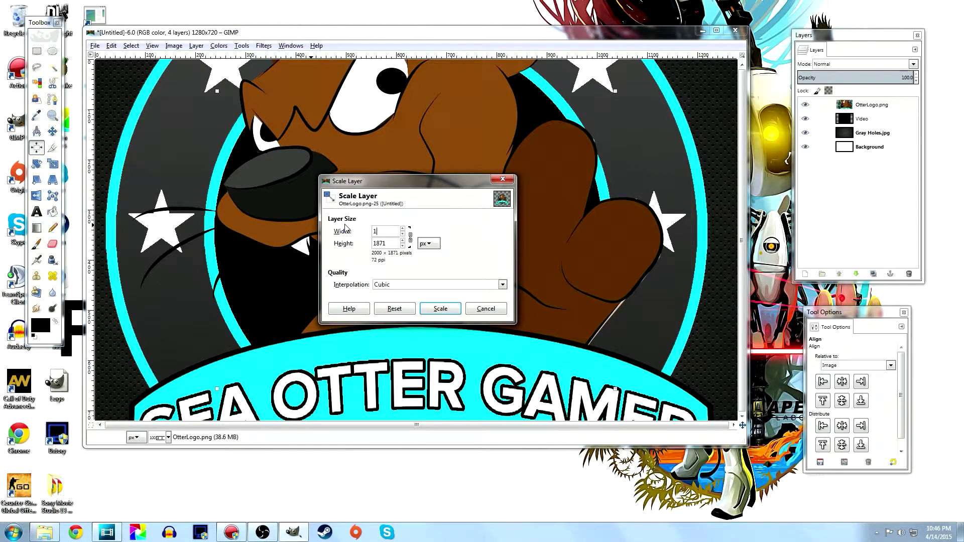
pyautogui.click(390, 243)
pyautogui.click(444, 309)
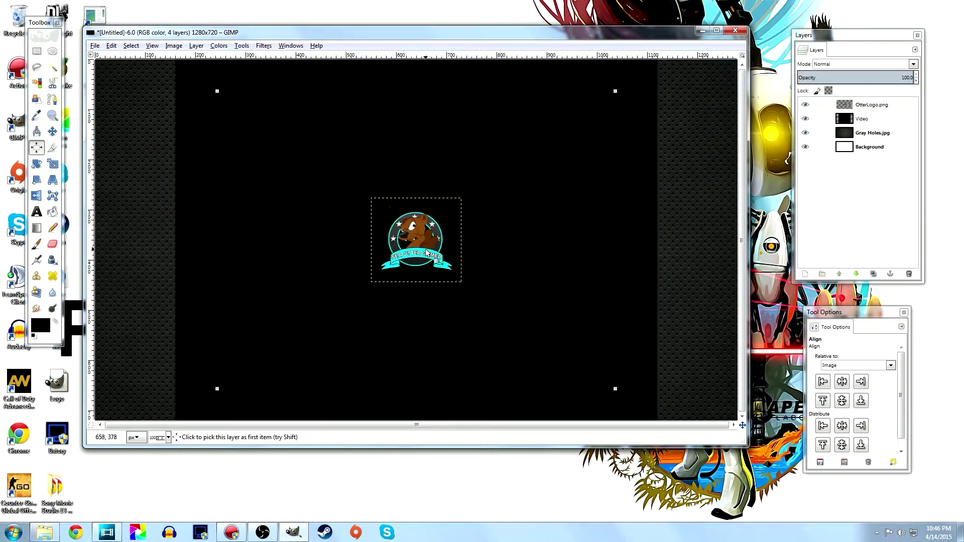
pyautogui.click(53, 131)
pyautogui.moveTo(420, 253); pyautogui.dragTo(136, 393)
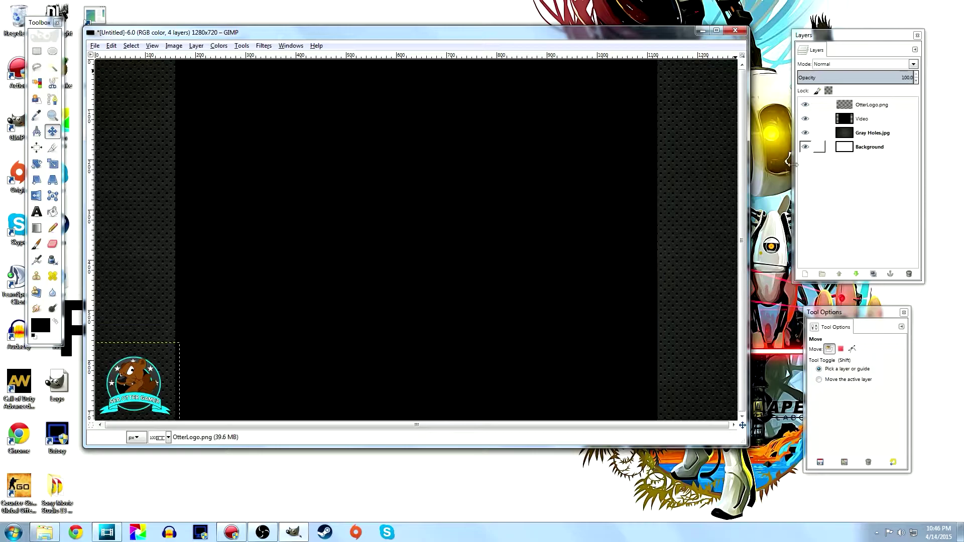
# Step: Select the Video layer's black area by color and add a transparent 1280 × 720 px layer directly beneath the Video layer
pyautogui.click(863, 119)
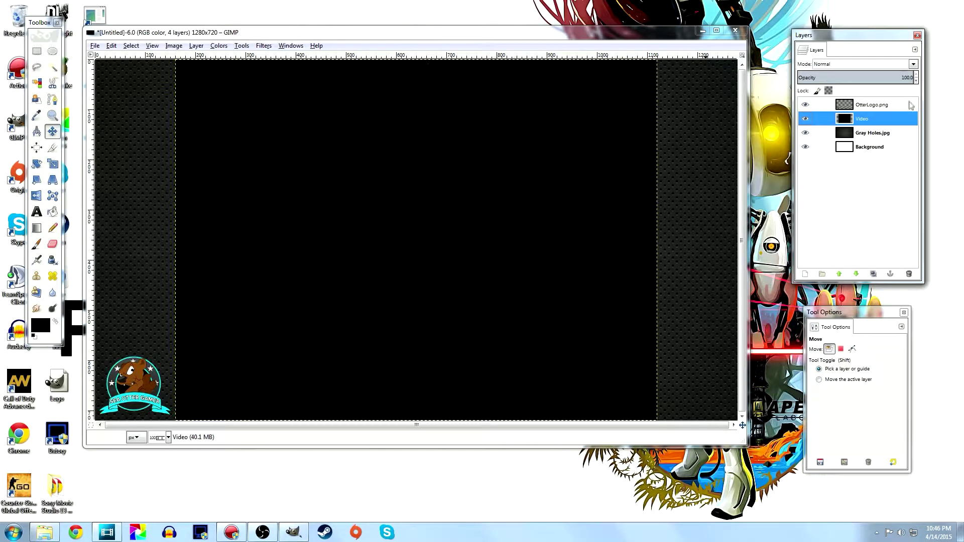
pyautogui.click(37, 84)
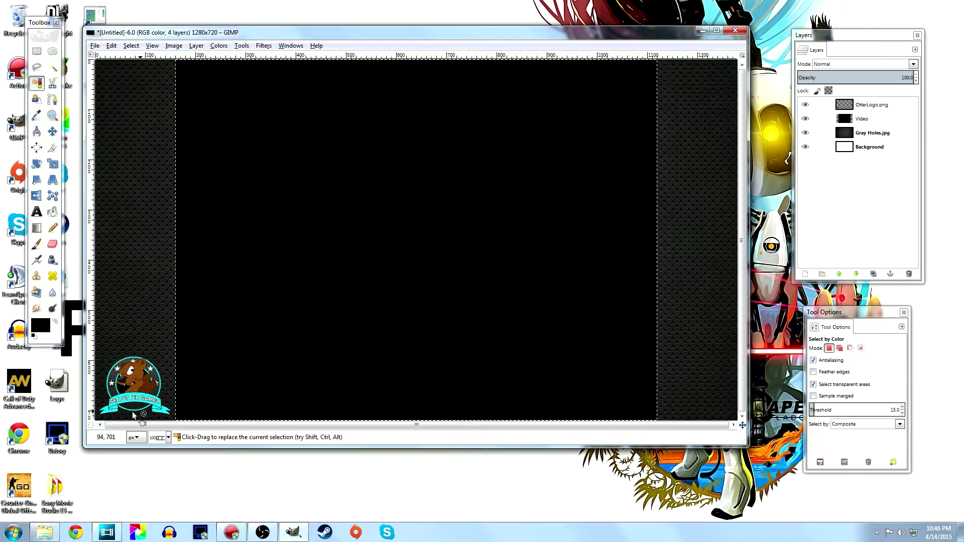
pyautogui.hotkey('ctrl', 'shift', 'n')
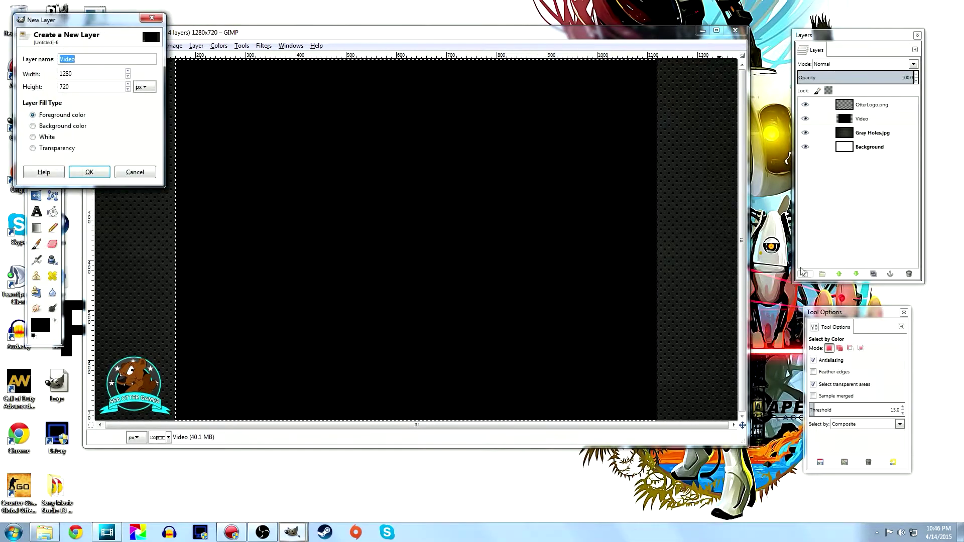
pyautogui.click(33, 147)
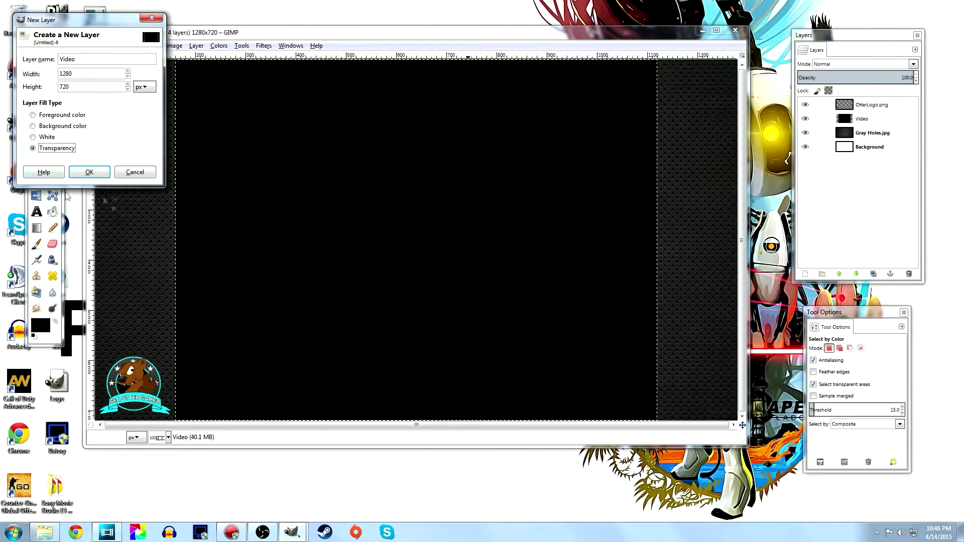
pyautogui.click(90, 172)
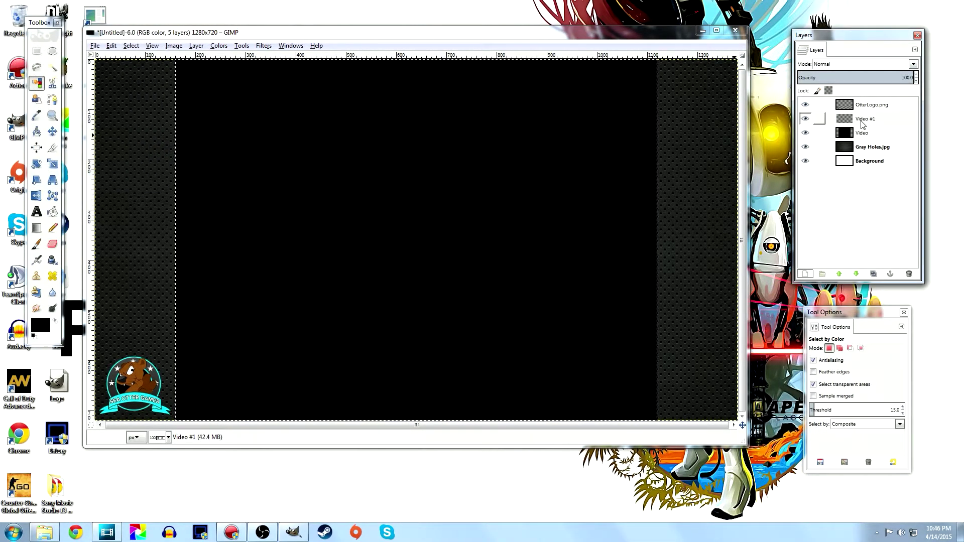
pyautogui.moveTo(872, 120); pyautogui.dragTo(875, 136)
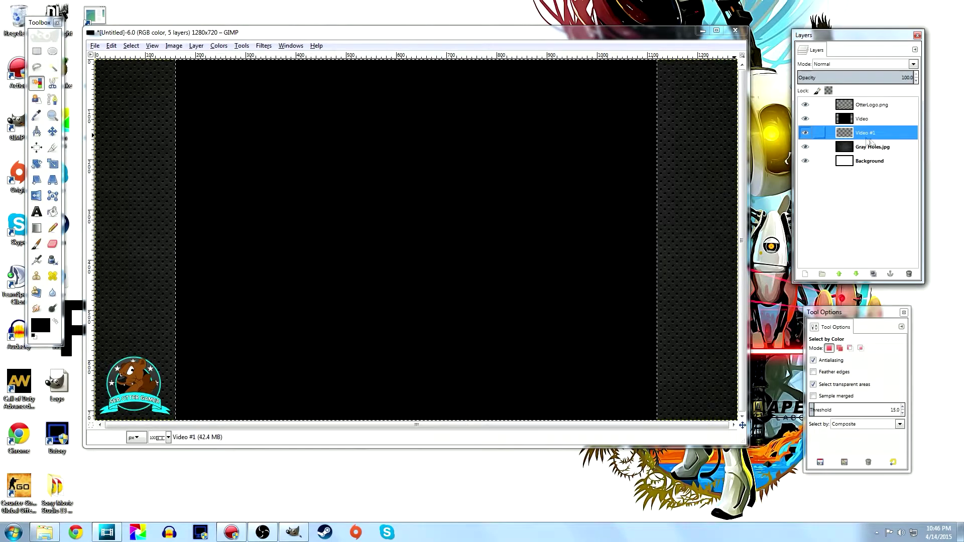
# Step: Try growing the selection by 10 px and shrinking it by 5 px, and undo both changes
pyautogui.click(131, 46)
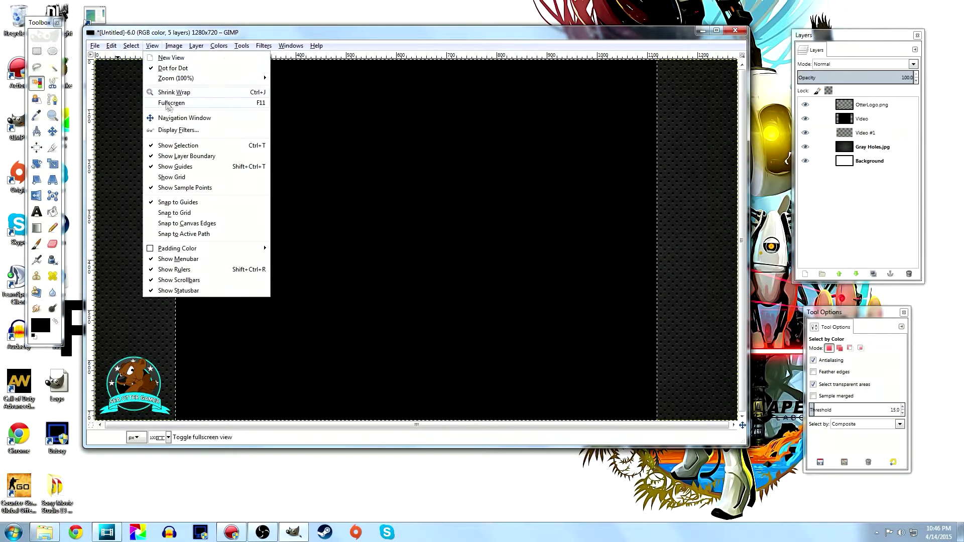
pyautogui.click(146, 176)
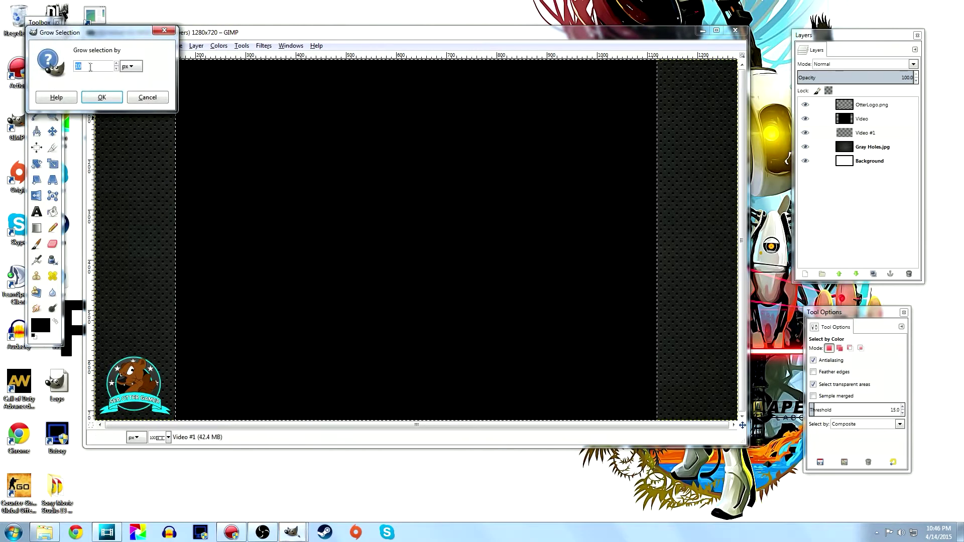
pyautogui.click(102, 97)
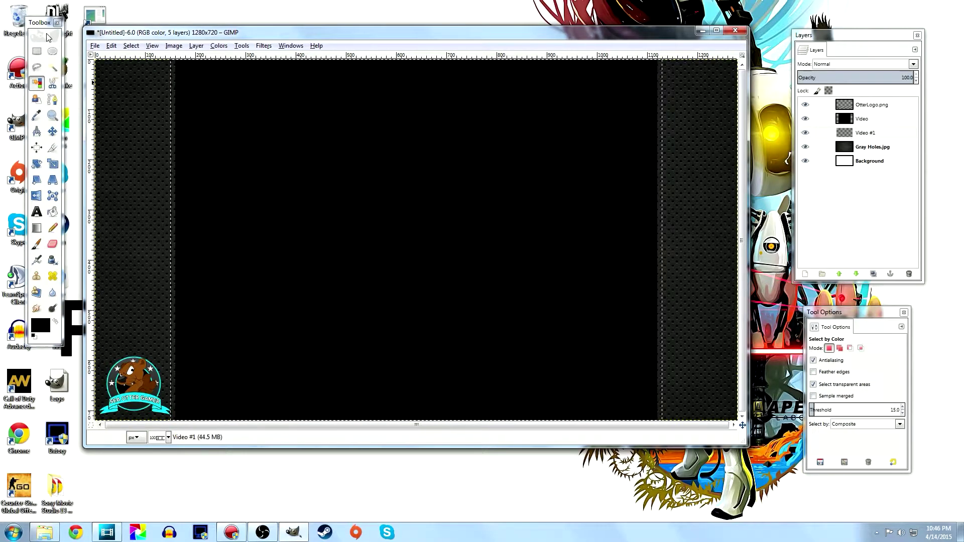
pyautogui.click(131, 45)
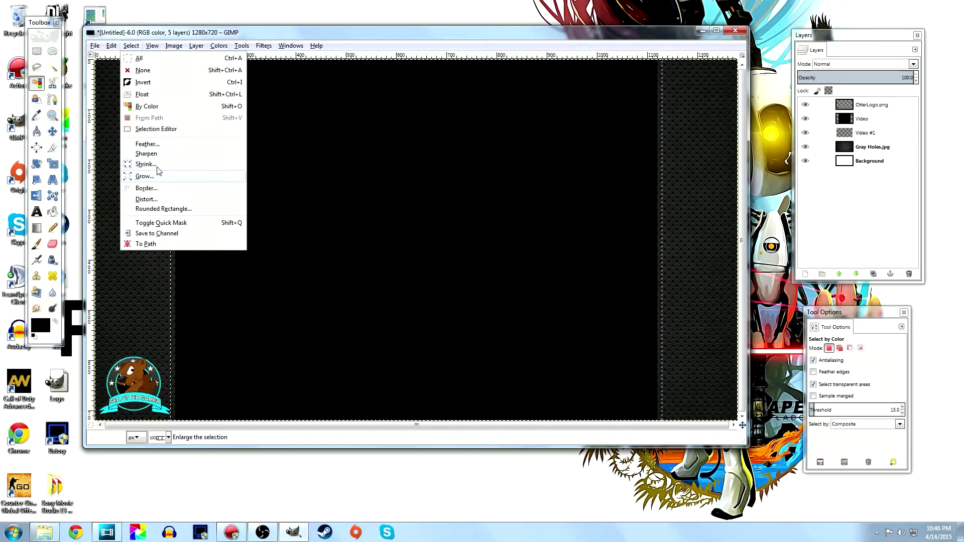
pyautogui.click(151, 172)
pyautogui.write('5')
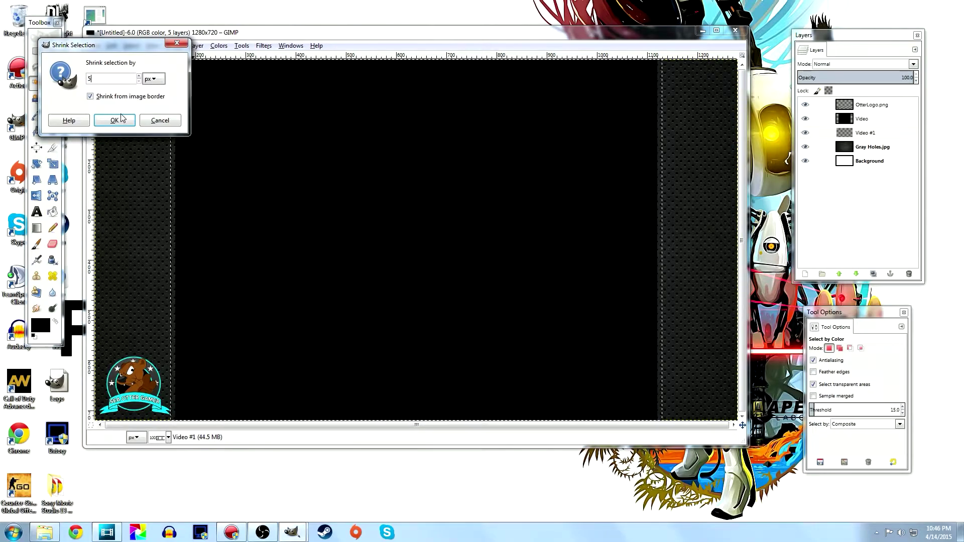
pyautogui.click(116, 121)
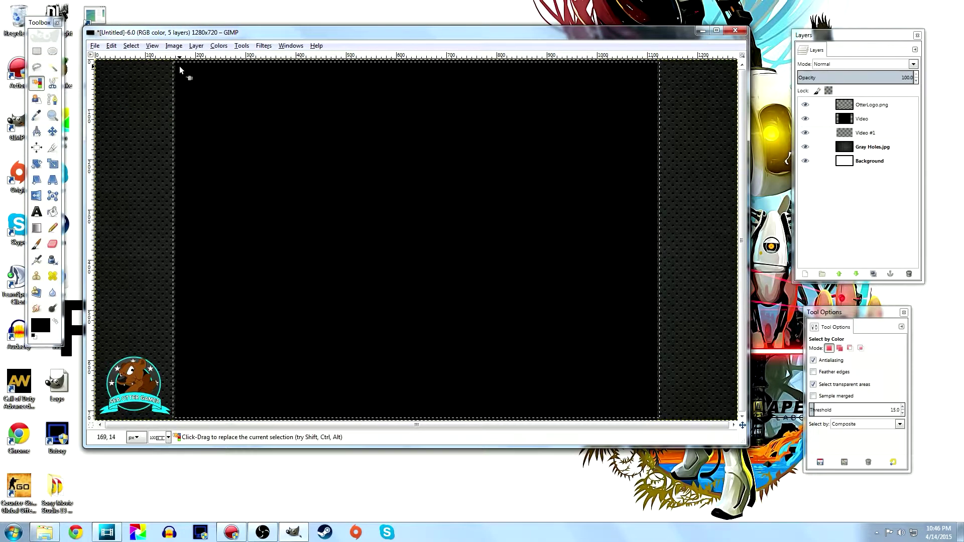
pyautogui.hotkey('ctrl', 'z')
pyautogui.hotkey('ctrl', 'z')
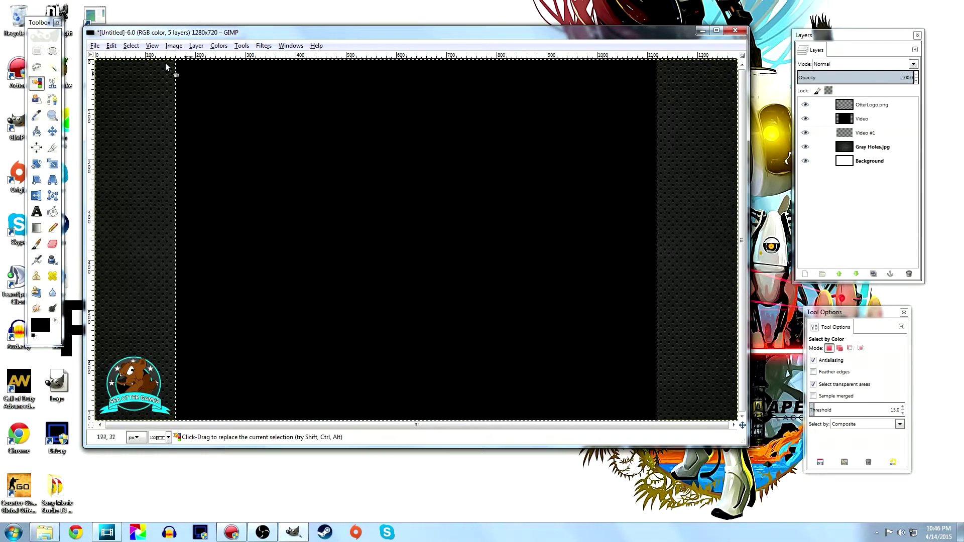
# Step: Grow the selection around the video area by 5 px
pyautogui.click(131, 46)
pyautogui.click(161, 175)
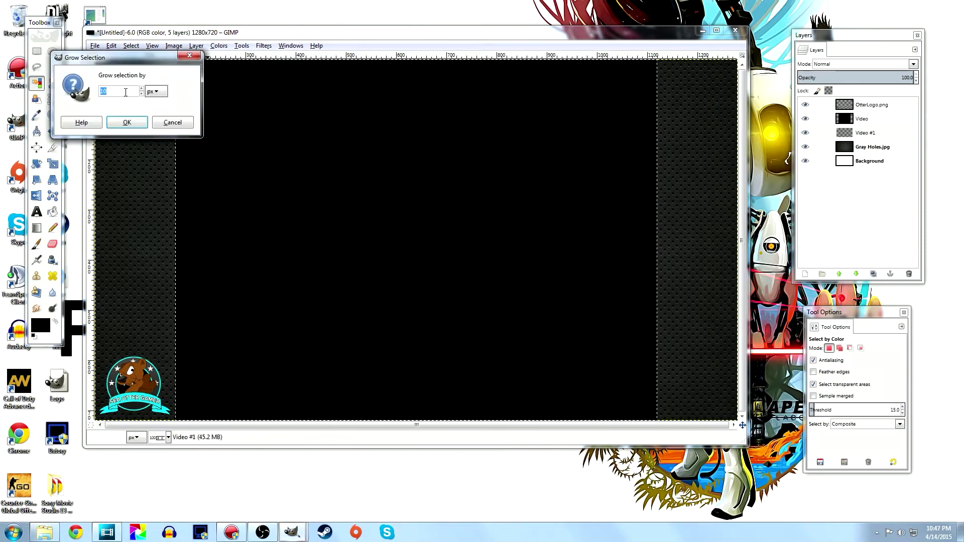
pyautogui.write('5')
pyautogui.click(126, 122)
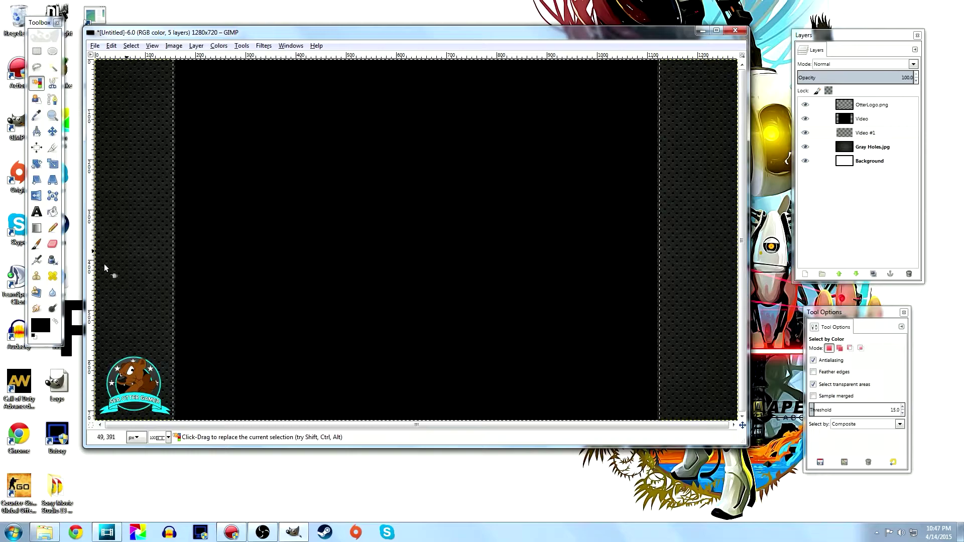
# Step: Set the foreground color to cyan (12ffff)
pyautogui.click(44, 325)
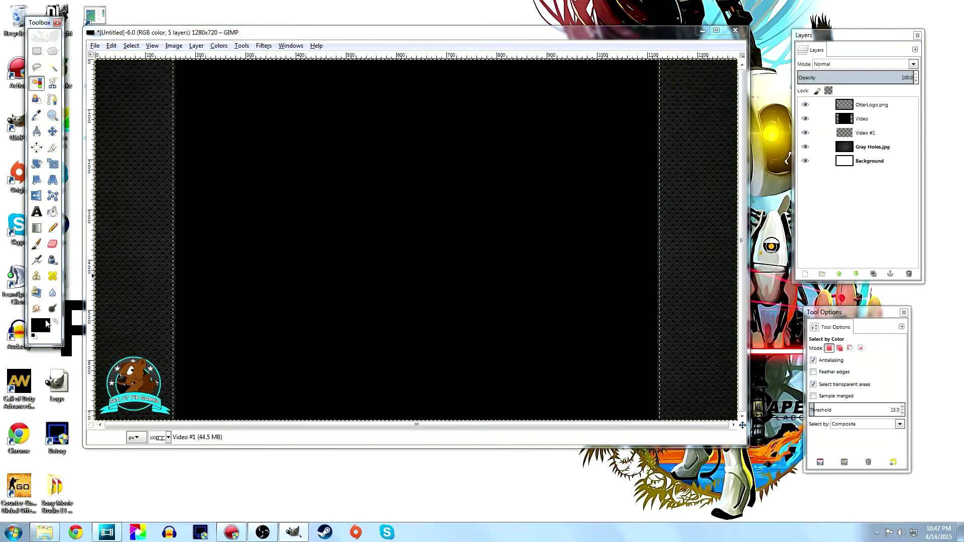
pyautogui.click(134, 208)
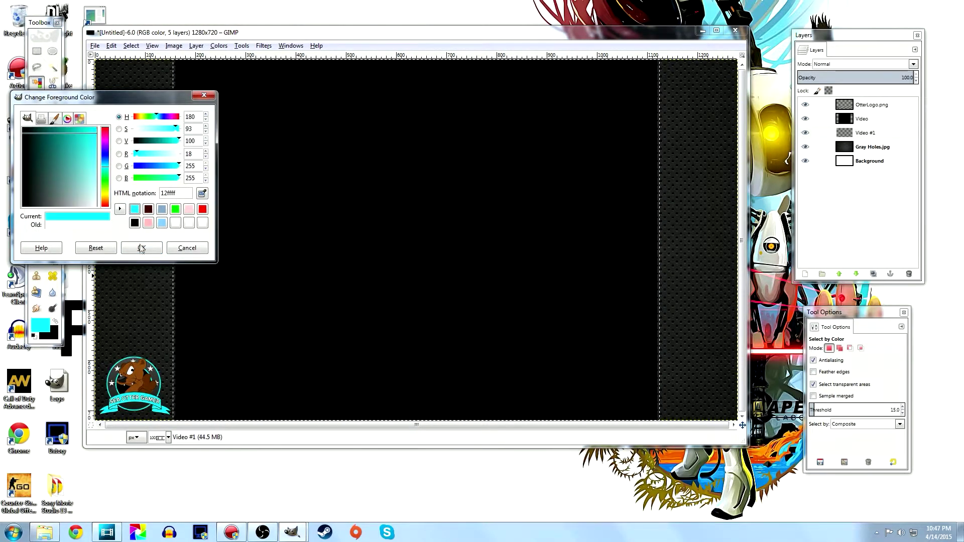
pyautogui.click(141, 248)
# Step: Cover the whole selection on the Video #1 layer with cyan using the Pencil tool at a brush size of about 670
pyautogui.click(52, 228)
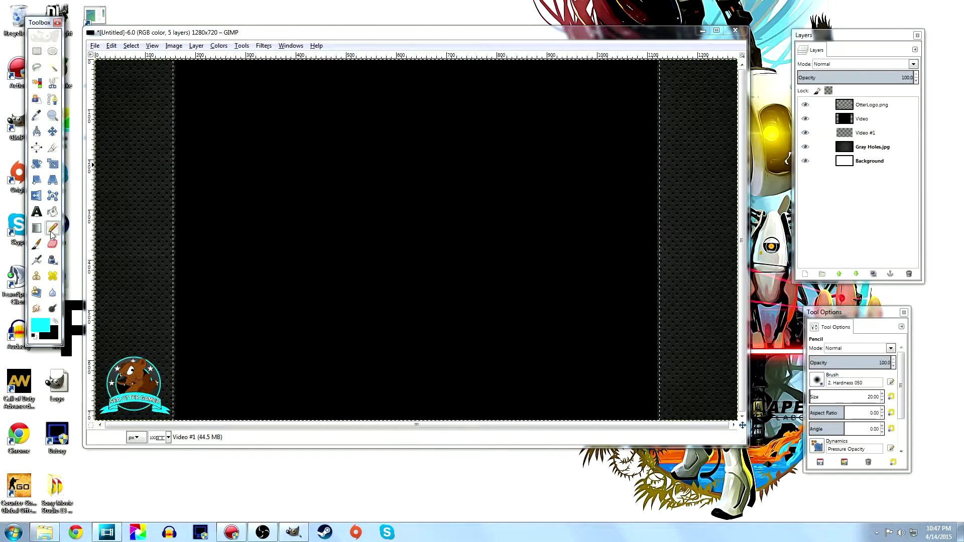
pyautogui.moveTo(859, 399); pyautogui.dragTo(864, 399)
pyautogui.click(855, 395)
pyautogui.moveTo(649, 284)
pyautogui.mouseDown()
pyautogui.moveTo(631, 221)
pyautogui.moveTo(627, 315)
pyautogui.moveTo(237, 398)
pyautogui.moveTo(189, 129)
pyautogui.moveTo(583, 214)
pyautogui.moveTo(261, 256)
pyautogui.mouseUp()
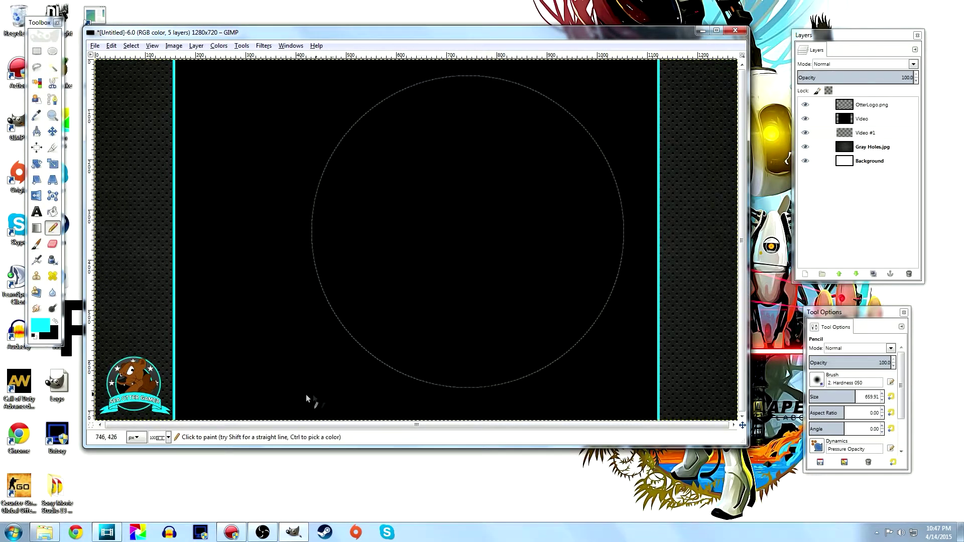
pyautogui.click(52, 212)
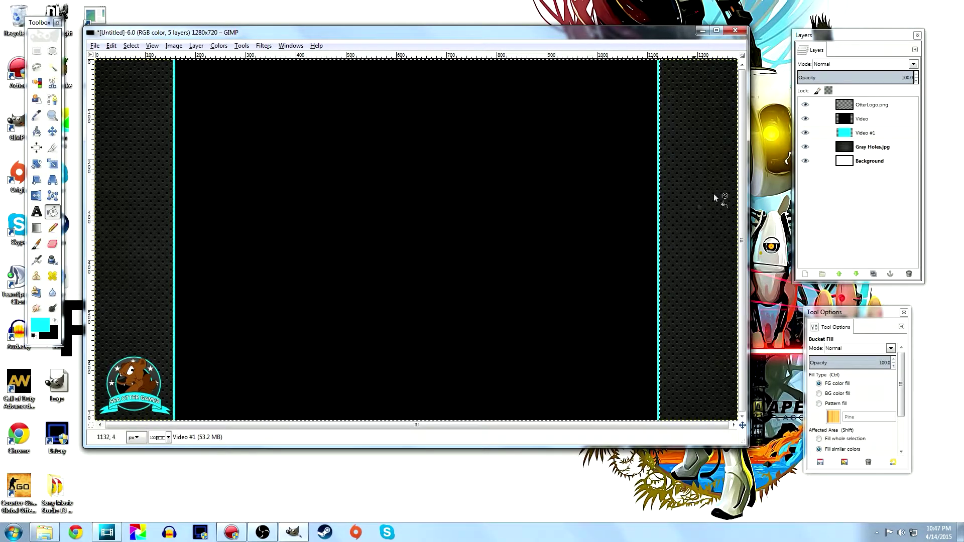
# Step: Move the Video layer below Video #1 and back above it, and clear the selection
pyautogui.moveTo(862, 119); pyautogui.dragTo(882, 140)
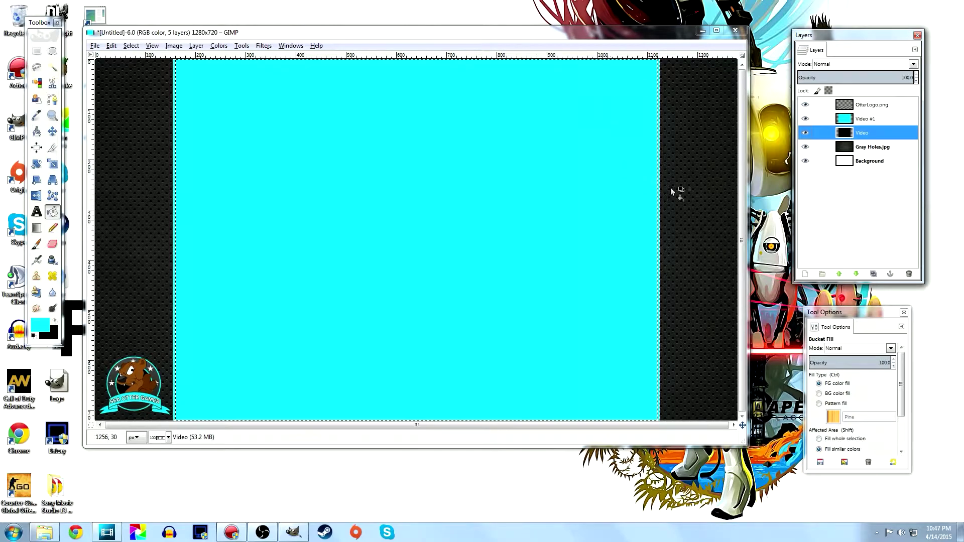
pyautogui.moveTo(873, 134); pyautogui.dragTo(874, 120)
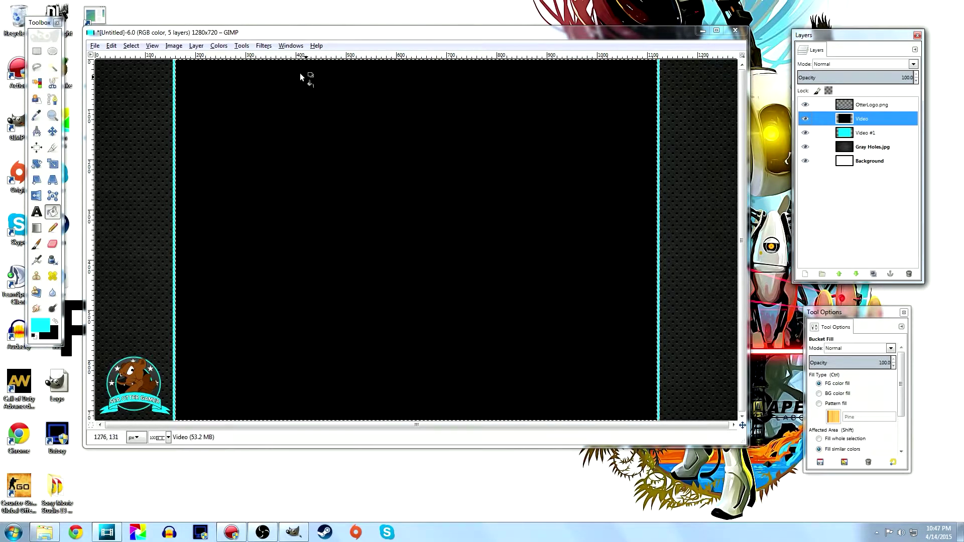
pyautogui.click(130, 46)
pyautogui.click(146, 75)
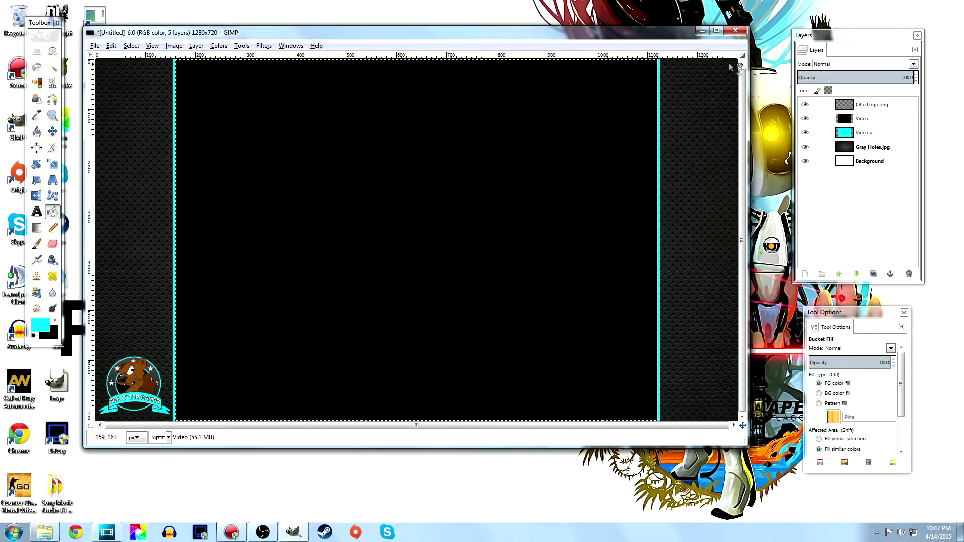
# Step: Nudge the OtterLogo.png layer slightly to the left with the Move tool
pyautogui.moveTo(818, 147); pyautogui.dragTo(430, 226)
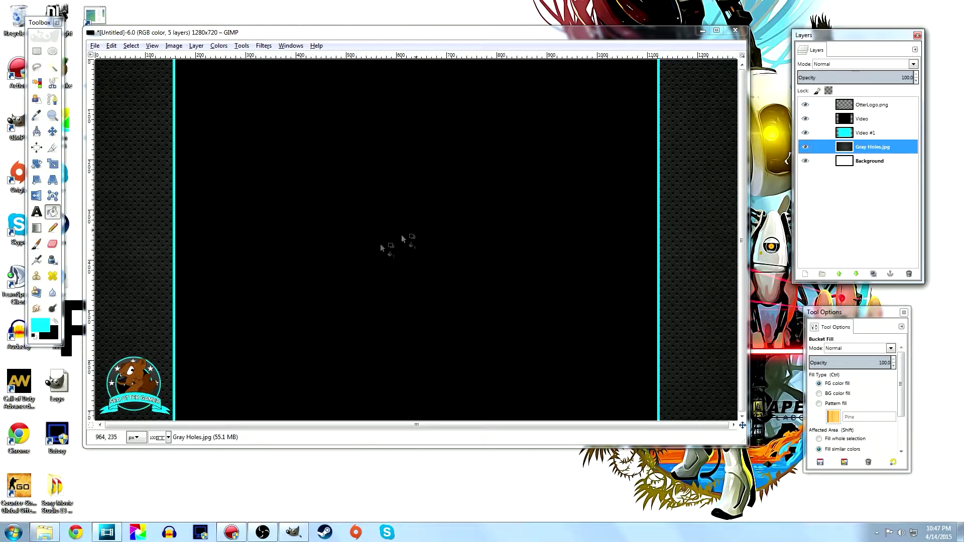
pyautogui.press('m')
pyautogui.click(127, 384)
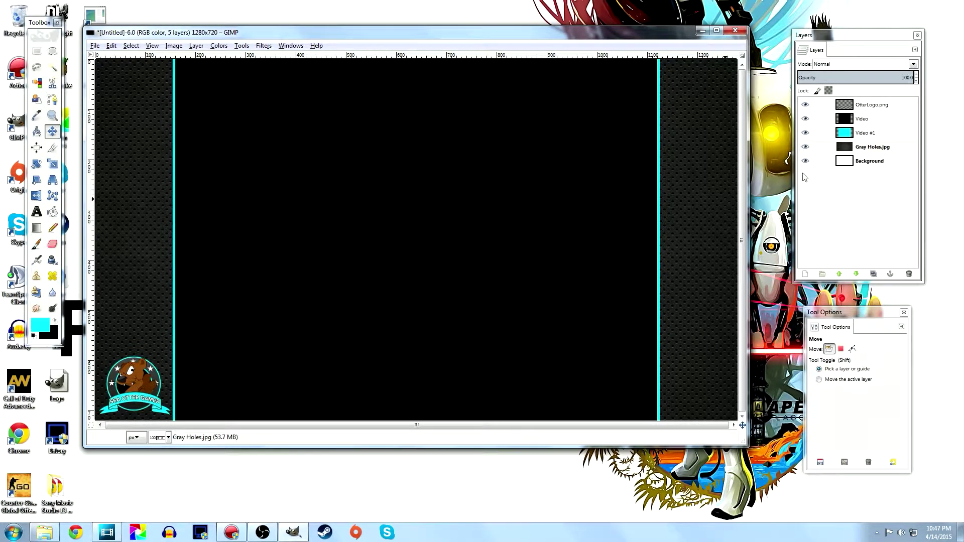
pyautogui.click(864, 104)
pyautogui.click(134, 383)
pyautogui.press('Left')
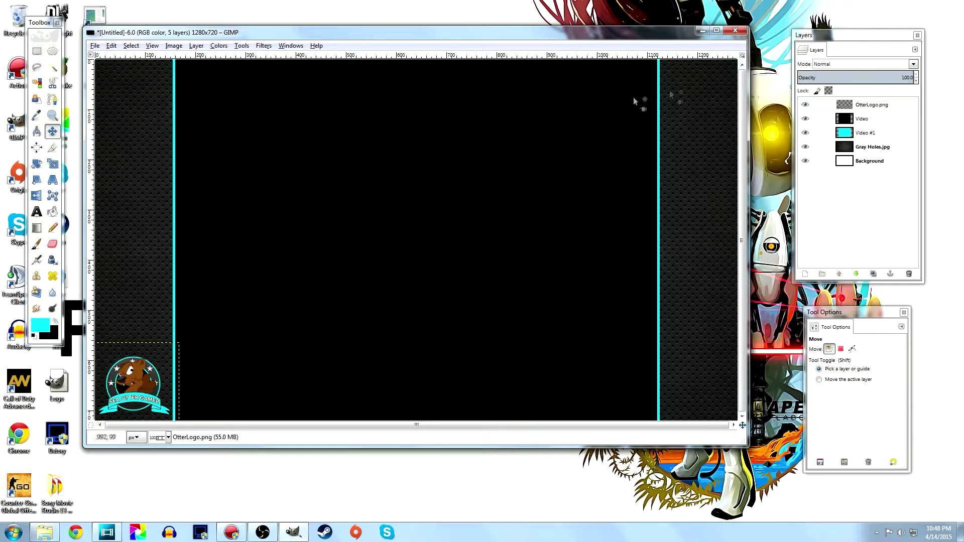
# Step: Fill the Video layer with green (06ff00) using Bucket Fill
pyautogui.click(858, 119)
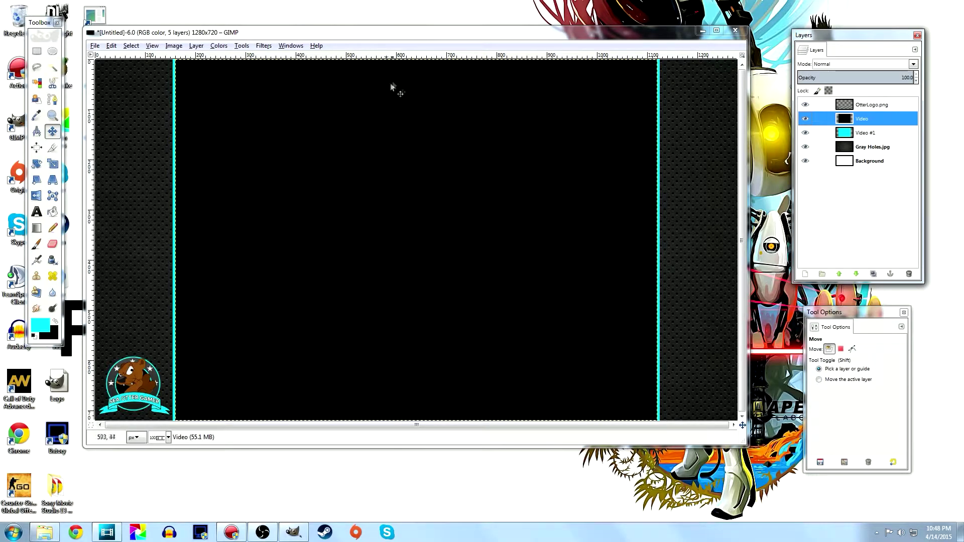
pyautogui.click(40, 325)
pyautogui.click(175, 209)
pyautogui.click(142, 248)
pyautogui.click(52, 212)
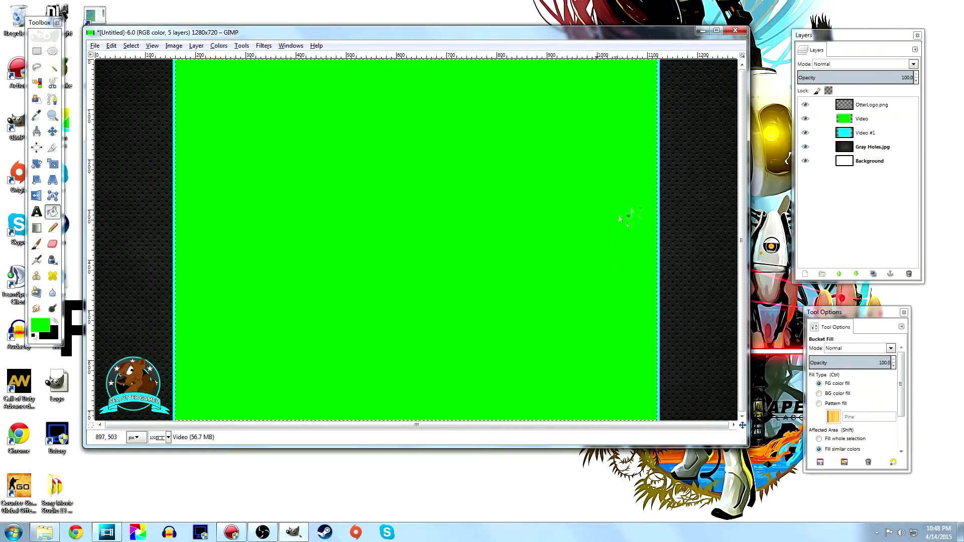
# Step: Fill the Video layer with cyan (12ffff) and refill it with black (000000)
pyautogui.click(40, 325)
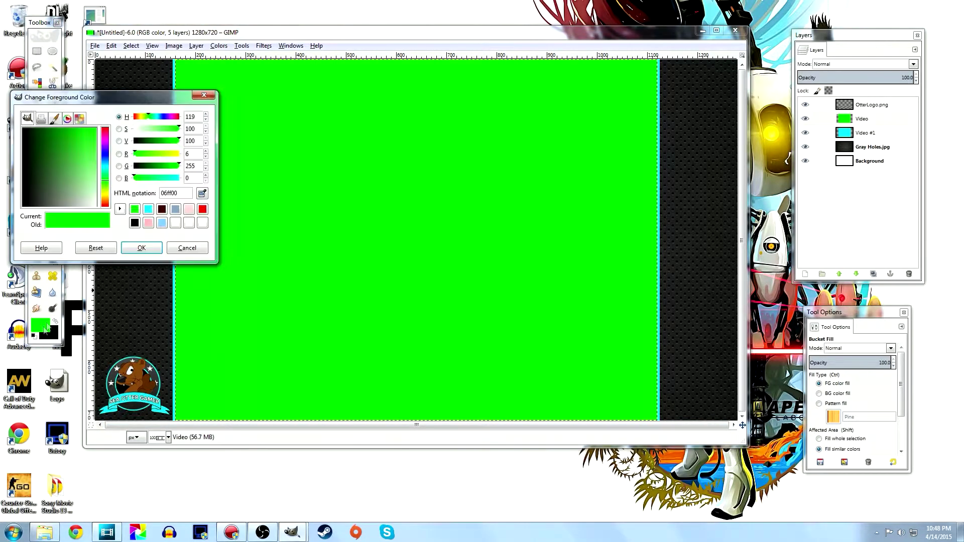
pyautogui.click(148, 209)
pyautogui.click(246, 304)
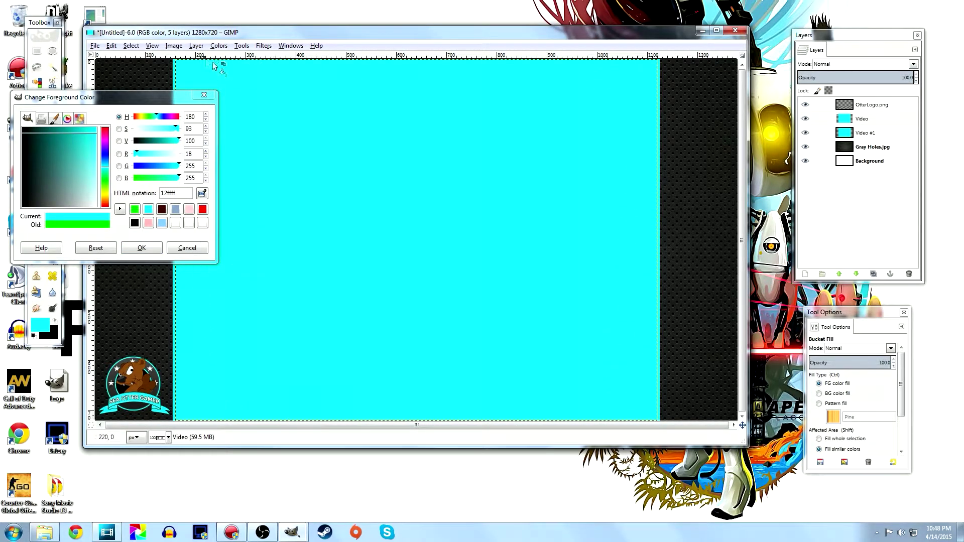
pyautogui.click(134, 223)
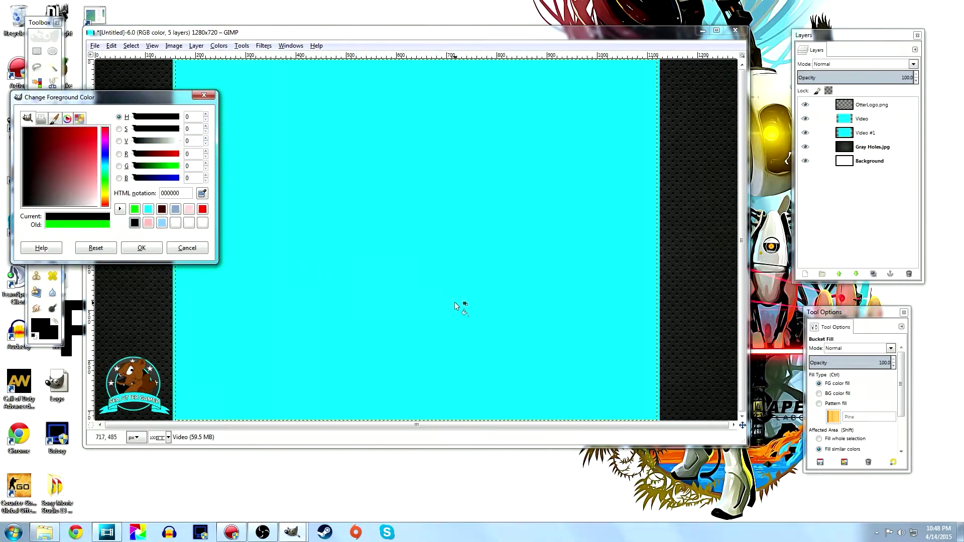
pyautogui.click(414, 306)
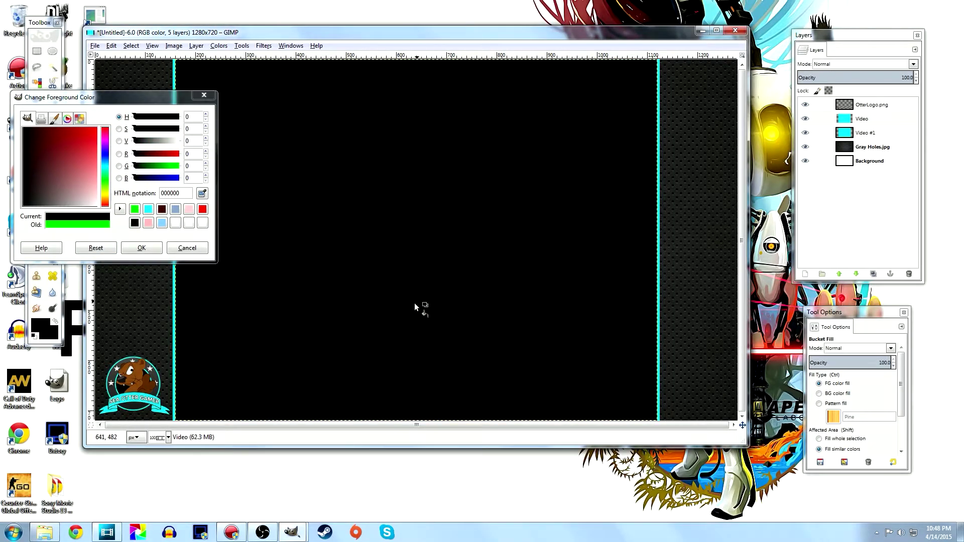
# Step: Export the finished image as 4by3BGTemplate.png to the _Pic folder with the default PNG options
pyautogui.click(141, 248)
pyautogui.click(93, 46)
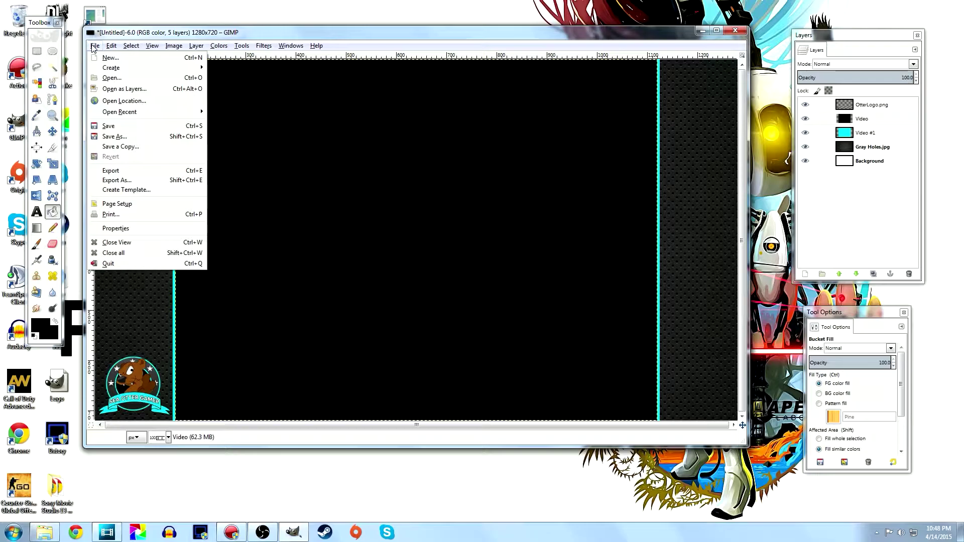
pyautogui.click(130, 172)
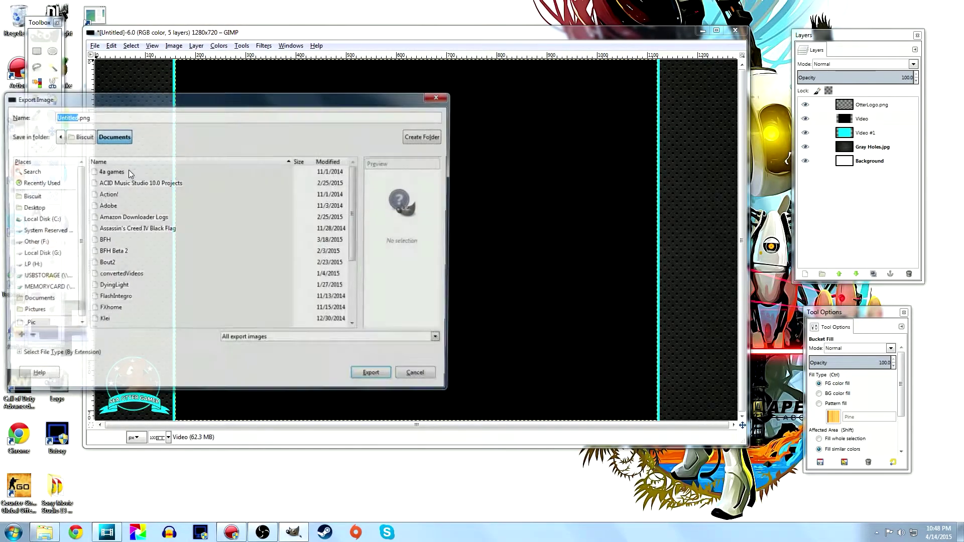
pyautogui.moveTo(101, 103); pyautogui.dragTo(207, 95)
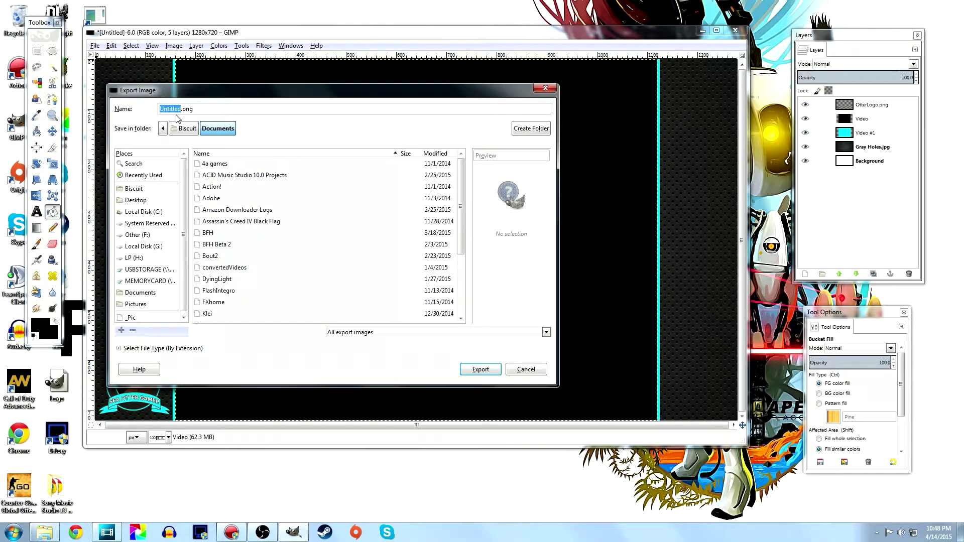
pyautogui.click(141, 314)
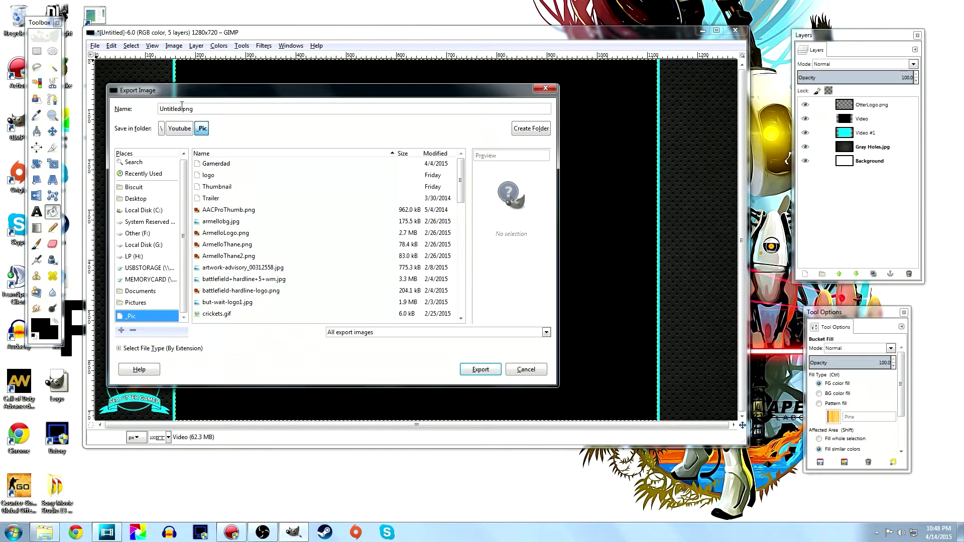
pyautogui.doubleClick(180, 109)
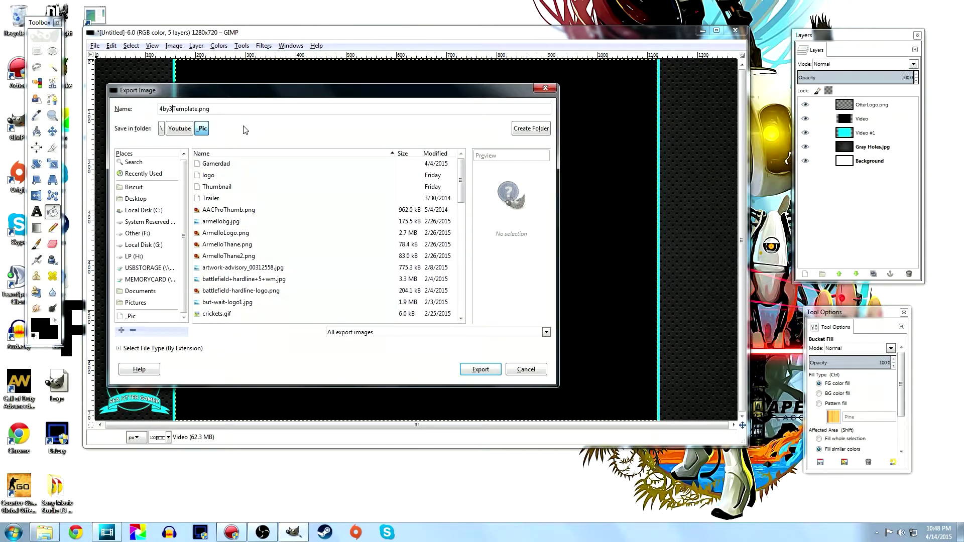
pyautogui.click(480, 370)
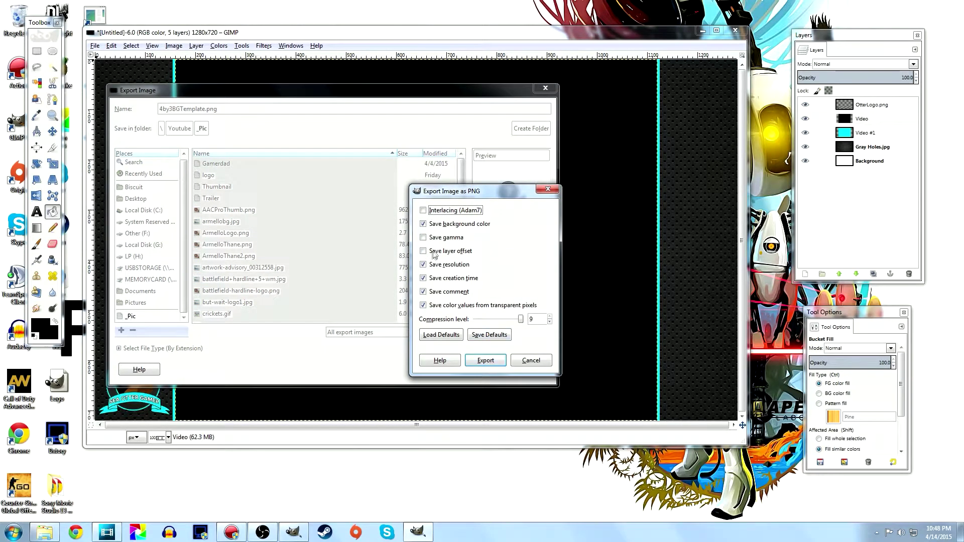
pyautogui.click(487, 359)
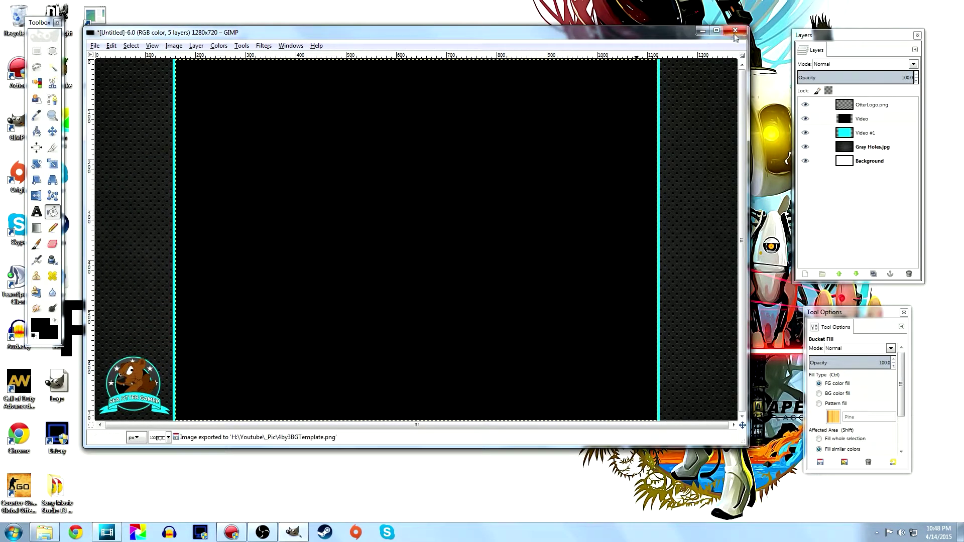
# Step: Close the image without saving its changes, exit GIMP, and switch to the open project in Movie Studio Platinum
pyautogui.click(736, 33)
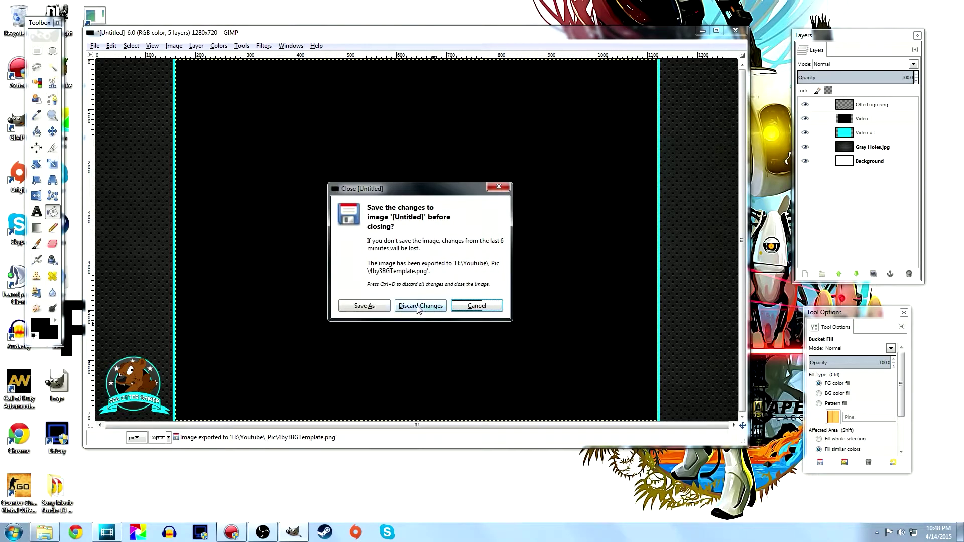
pyautogui.click(419, 306)
pyautogui.click(387, 31)
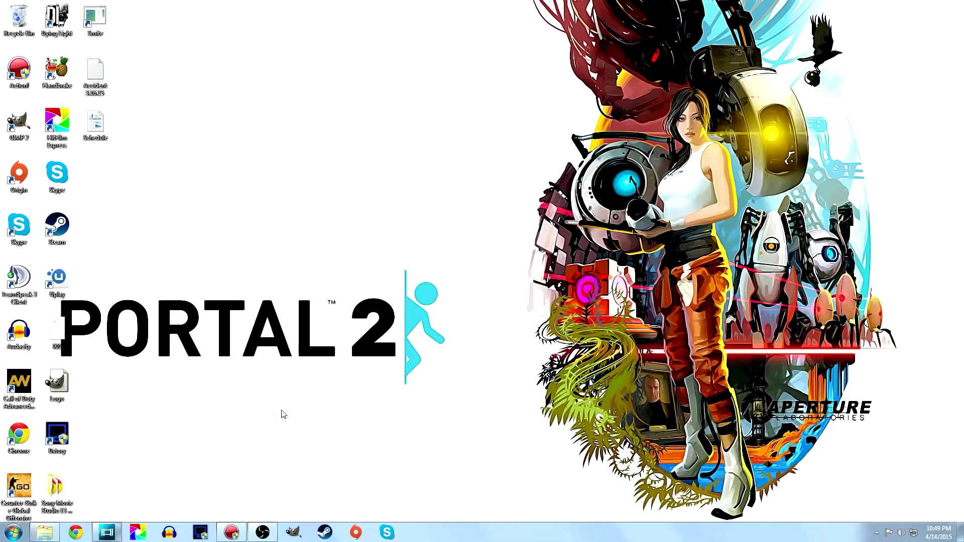
pyautogui.moveTo(107, 532)
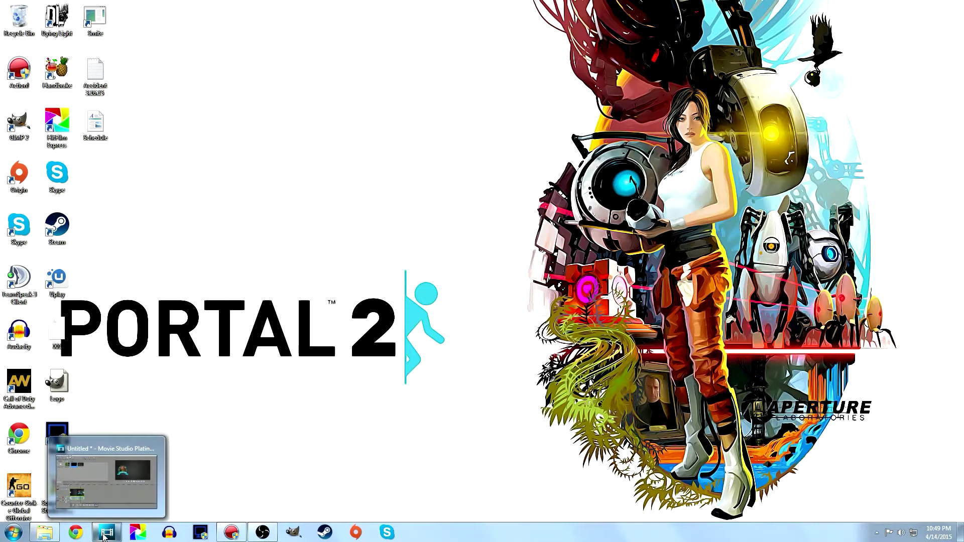
pyautogui.click(107, 479)
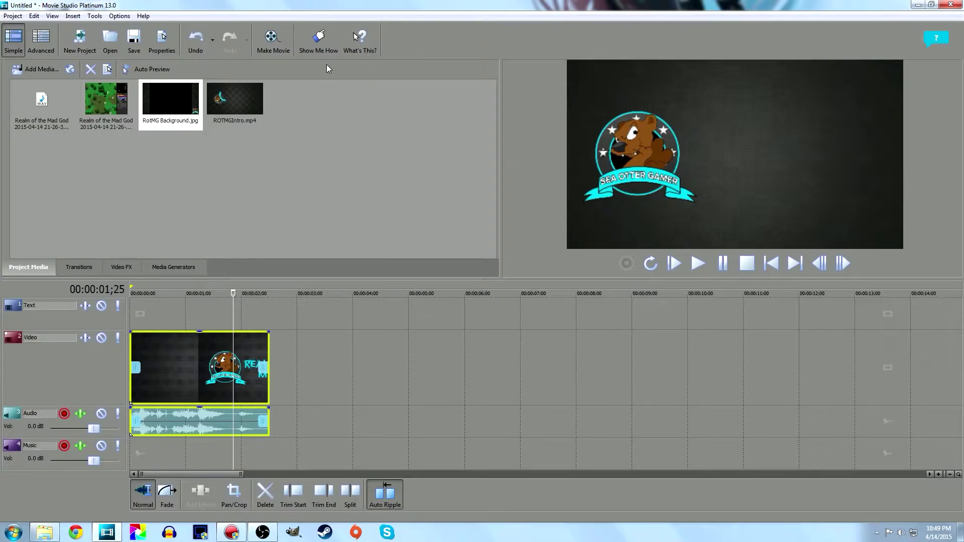
# Step: Add the Realm of the Mad God gameplay video directly after the intro clip and move its picture up to the Text track
pyautogui.click(290, 156)
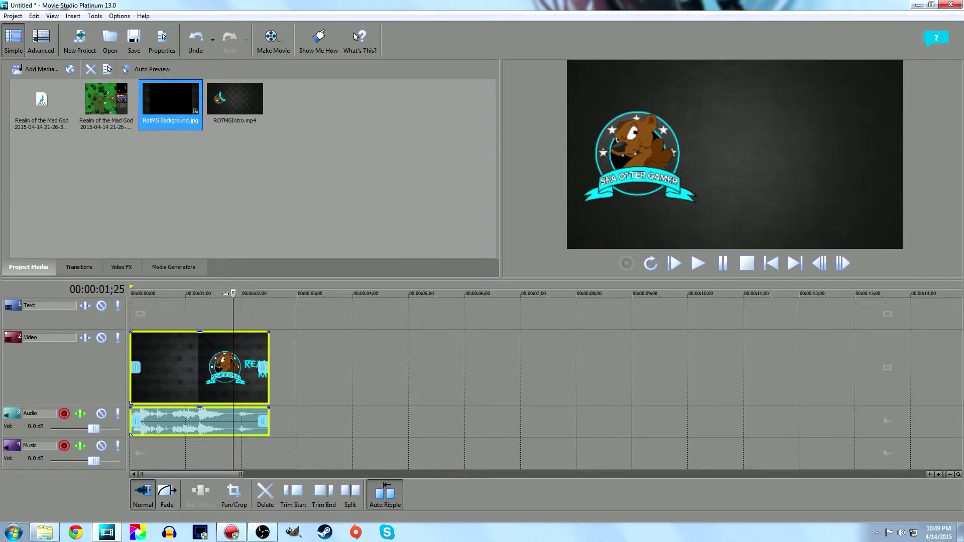
pyautogui.click(117, 104)
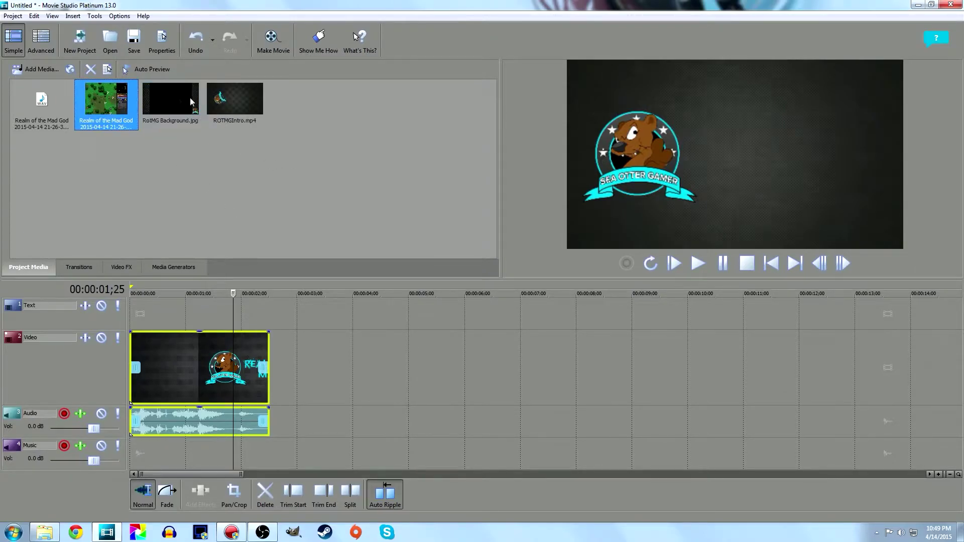
pyautogui.click(255, 116)
pyautogui.moveTo(102, 105); pyautogui.dragTo(277, 363)
pyautogui.hscroll(8, 321, 348)
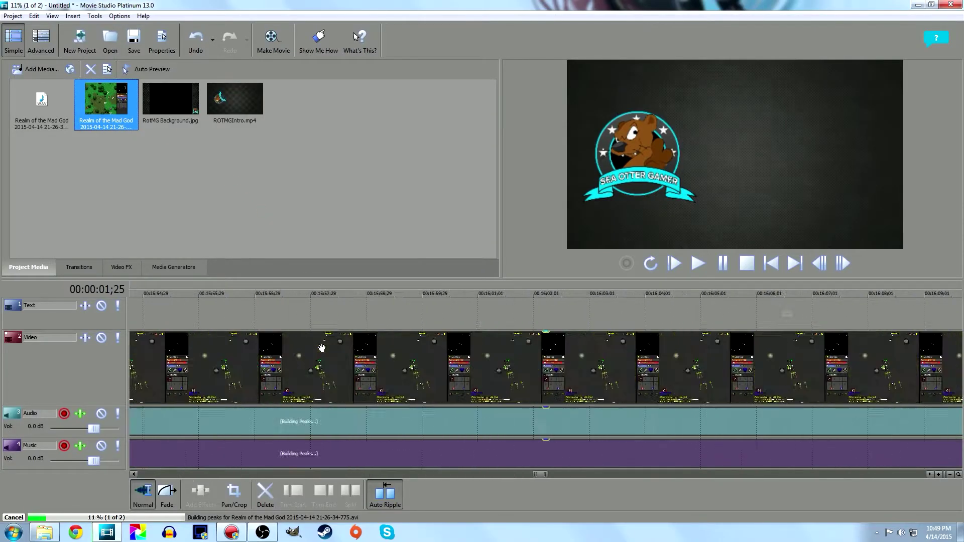
pyautogui.scroll(-2, 510, 390)
pyautogui.scroll(-4, 509, 390)
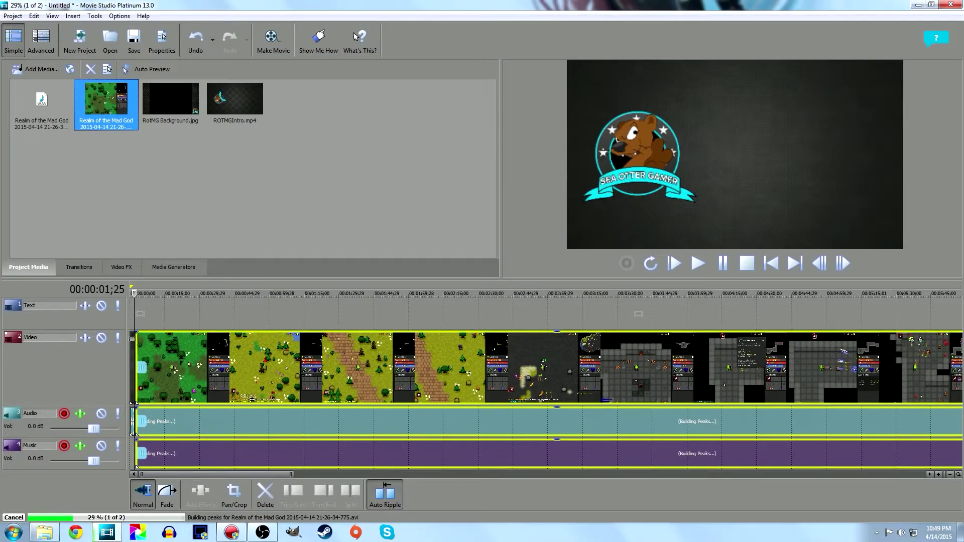
pyautogui.scroll(9, 135, 300)
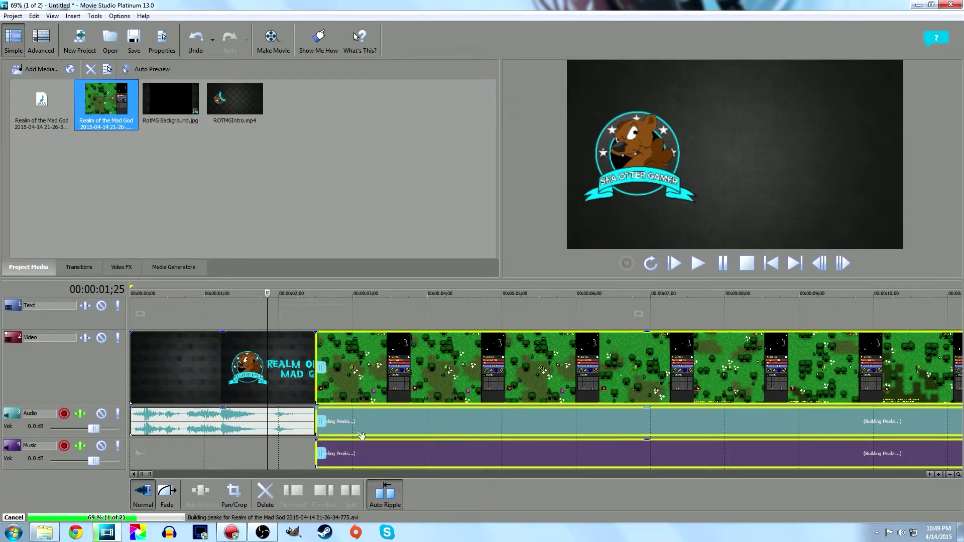
pyautogui.moveTo(403, 374); pyautogui.dragTo(399, 319)
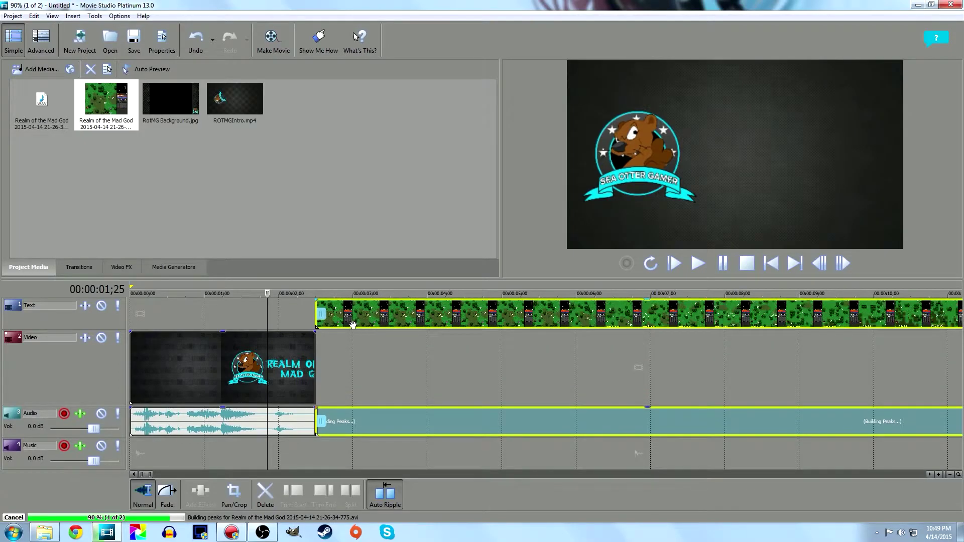
# Step: Lay RotMG Background.jpg on the Video track beneath the full length of the gameplay clip and preview the frame at 00:00:02;25
pyautogui.moveTo(165, 99); pyautogui.dragTo(324, 372)
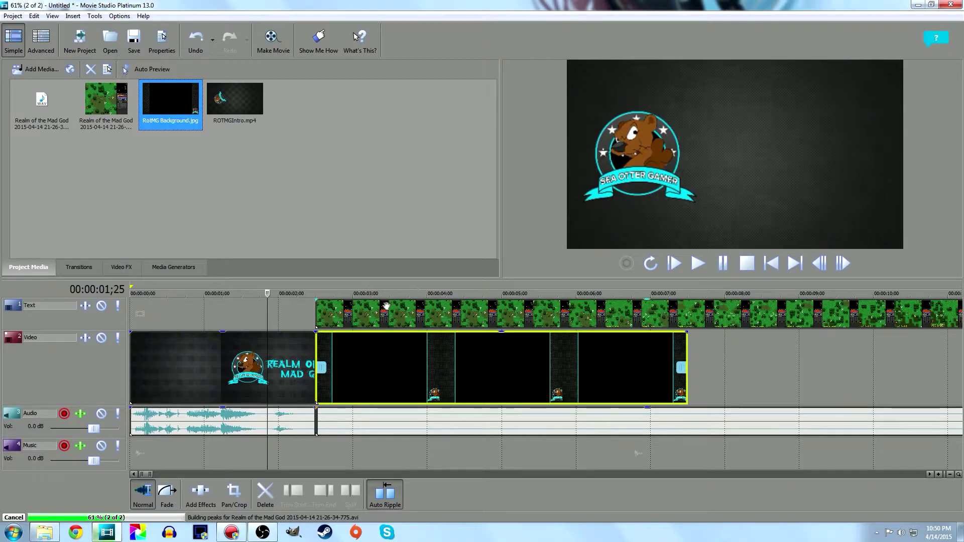
pyautogui.moveTo(685, 368); pyautogui.dragTo(880, 368)
pyautogui.scroll(-6, 774, 383)
pyautogui.moveTo(204, 369); pyautogui.dragTo(799, 367)
pyautogui.scroll(-3, 484, 389)
pyautogui.moveTo(293, 368); pyautogui.dragTo(759, 339)
pyautogui.scroll(-3, 759, 340)
pyautogui.scroll(-3, 333, 393)
pyautogui.moveTo(287, 367); pyautogui.dragTo(946, 366)
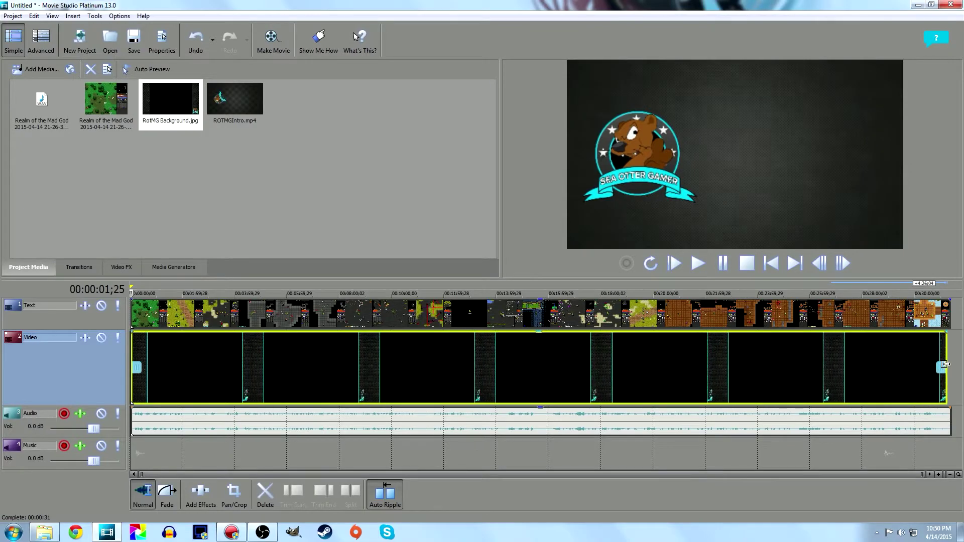
pyautogui.scroll(10, 131, 303)
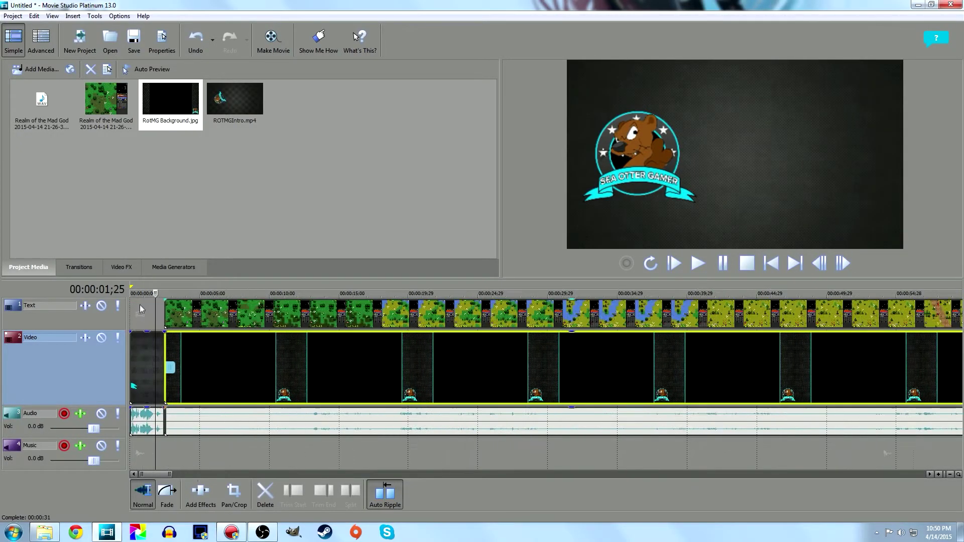
pyautogui.click(445, 293)
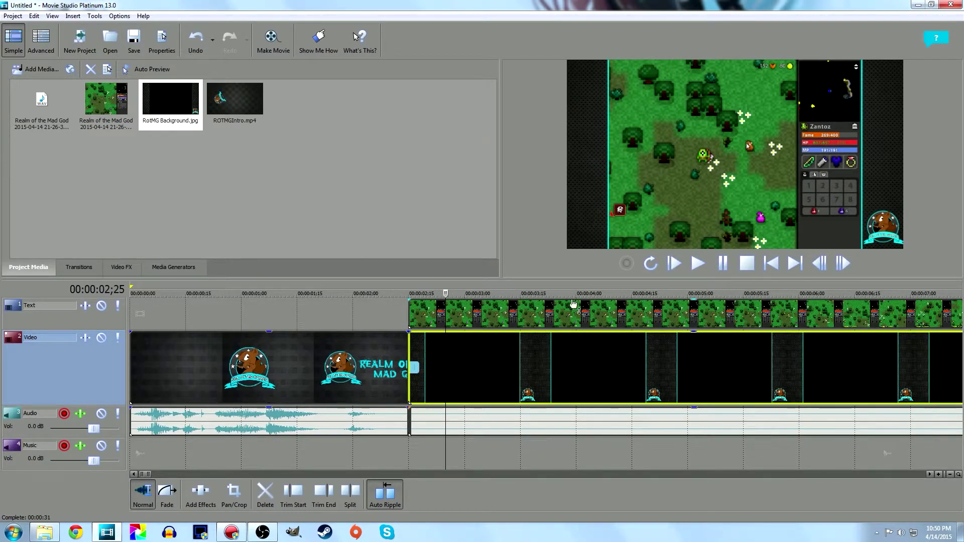
# Step: Try the reverse stacking, with the background on the Text track above the gameplay clip on the Video track
pyautogui.click(512, 308)
pyautogui.press('Delete')
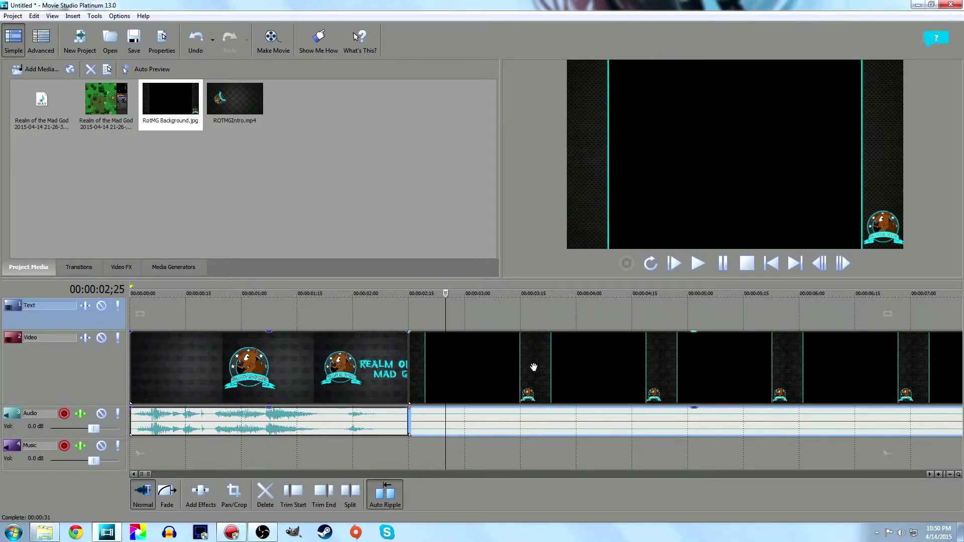
pyautogui.moveTo(501, 350); pyautogui.dragTo(506, 308)
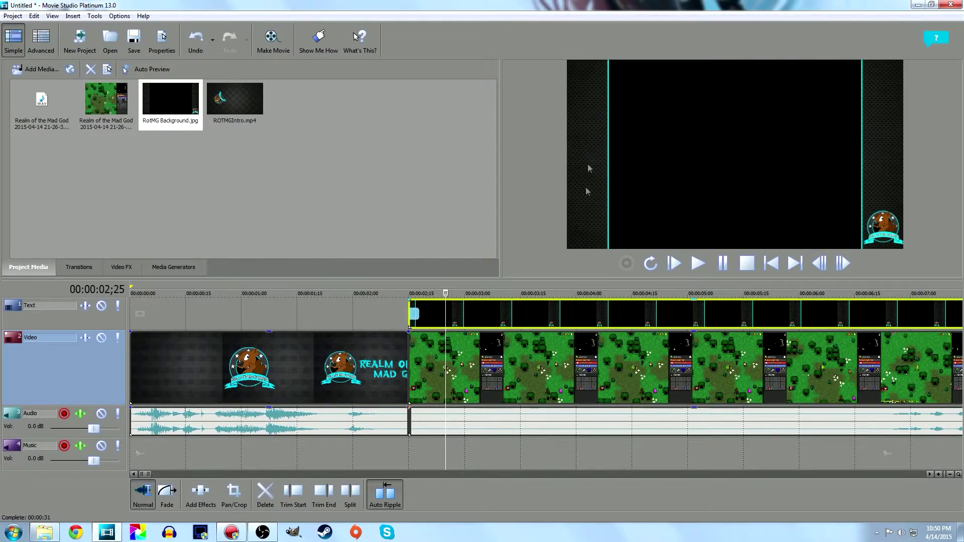
pyautogui.moveTo(624, 314); pyautogui.dragTo(622, 376)
pyautogui.hotkey('ctrl', 'z')
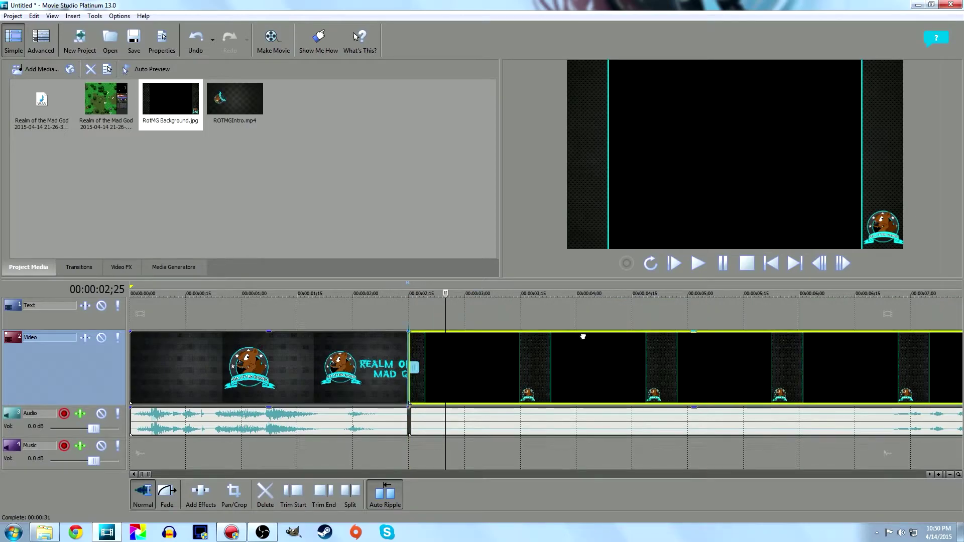
# Step: Insert an extra video track and rearrange the clips so the gameplay sits on the Text track above the background on the Video track
pyautogui.scroll(-4, 578, 336)
pyautogui.rightClick(611, 313)
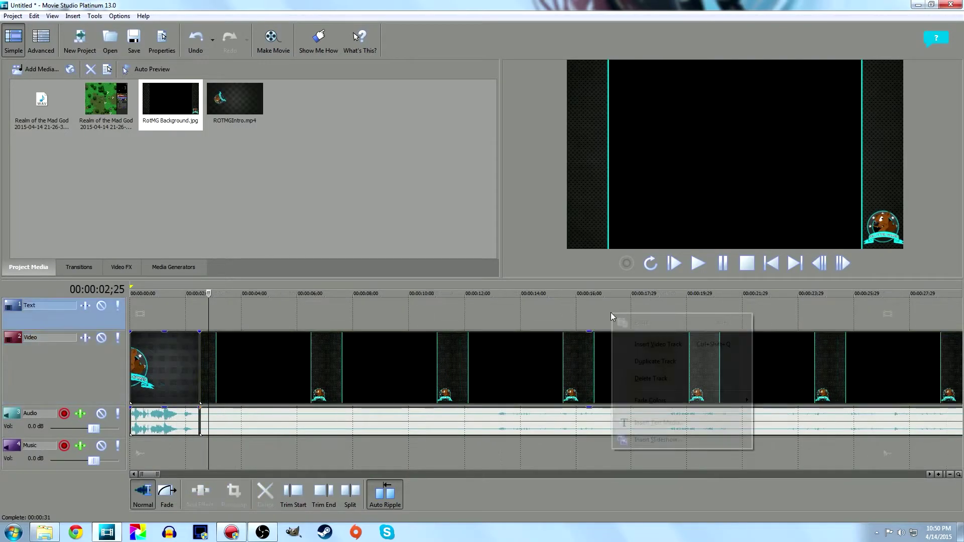
pyautogui.click(651, 344)
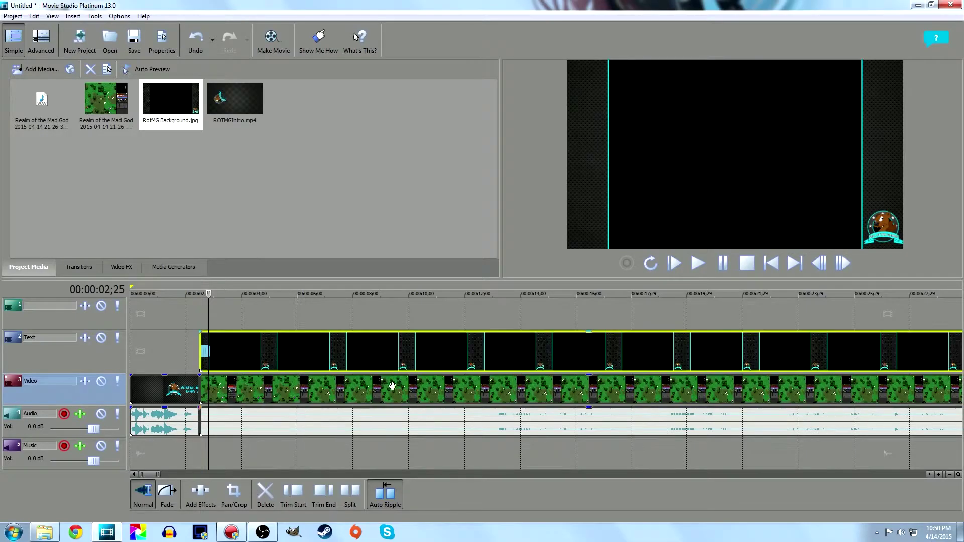
pyautogui.moveTo(383, 388); pyautogui.dragTo(352, 394)
pyautogui.moveTo(361, 313); pyautogui.dragTo(365, 362)
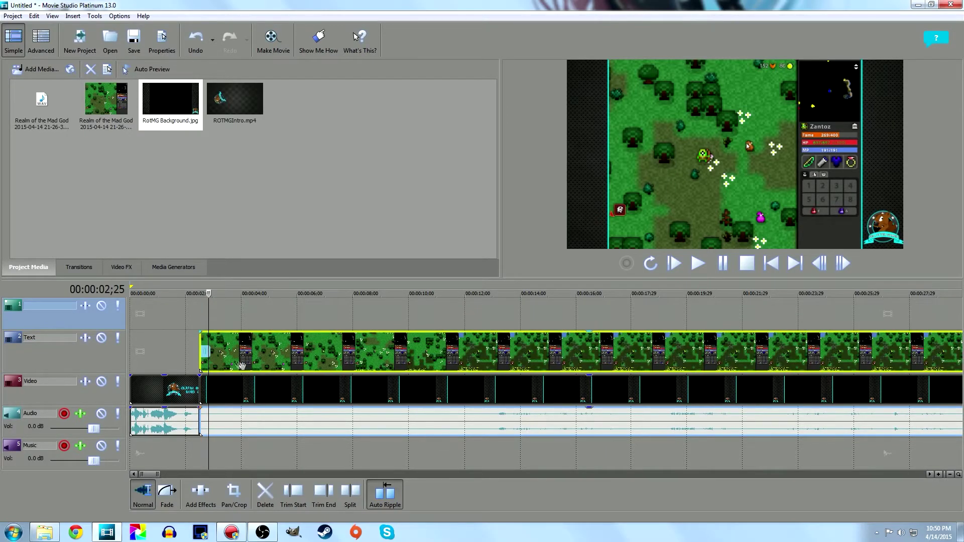
pyautogui.scroll(5, 412, 376)
pyautogui.scroll(4, 441, 380)
pyautogui.scroll(-1, 517, 337)
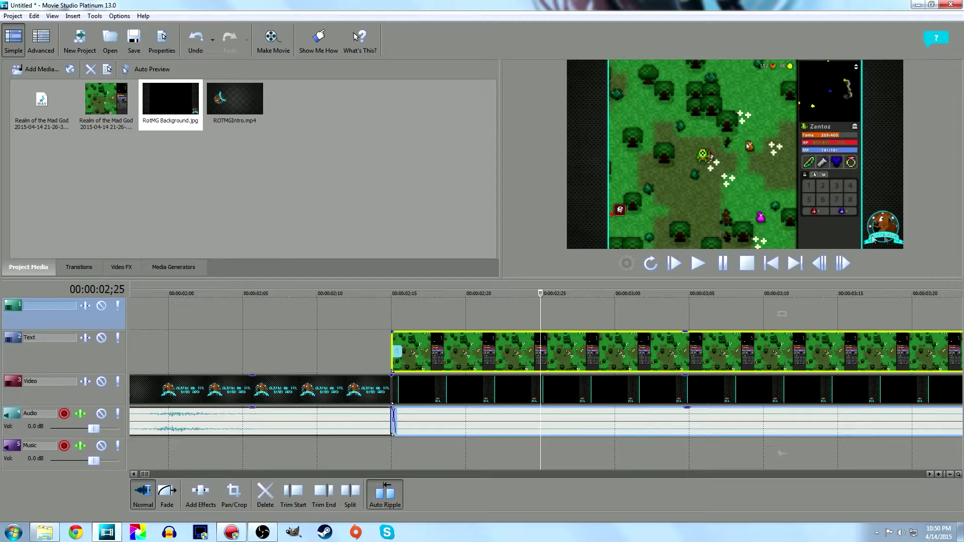